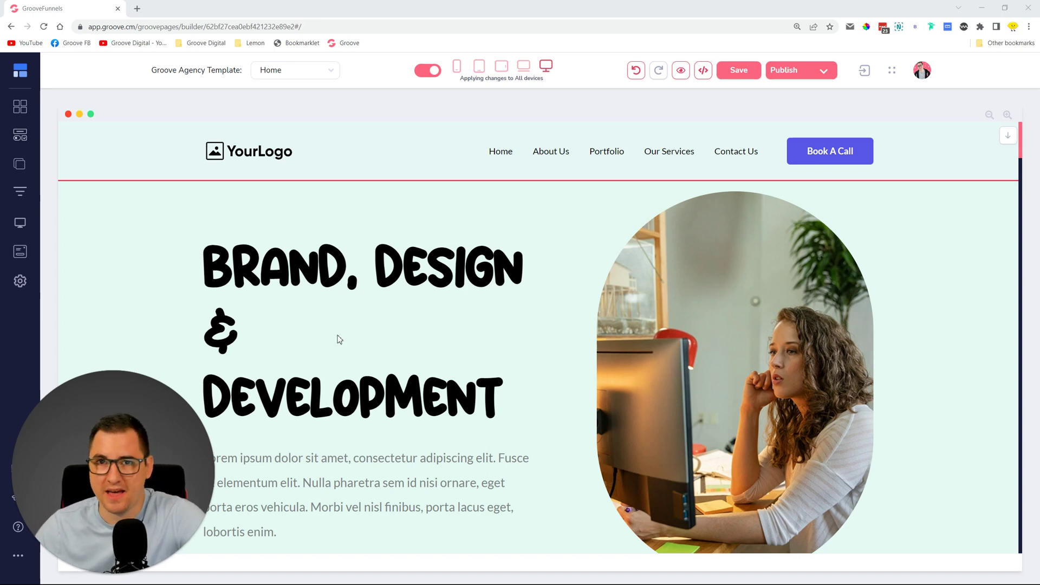
Step: Check the hero heading's Text font options, then select the About Us 'We're a leading Creative Agency' heading
left_click(503, 326)
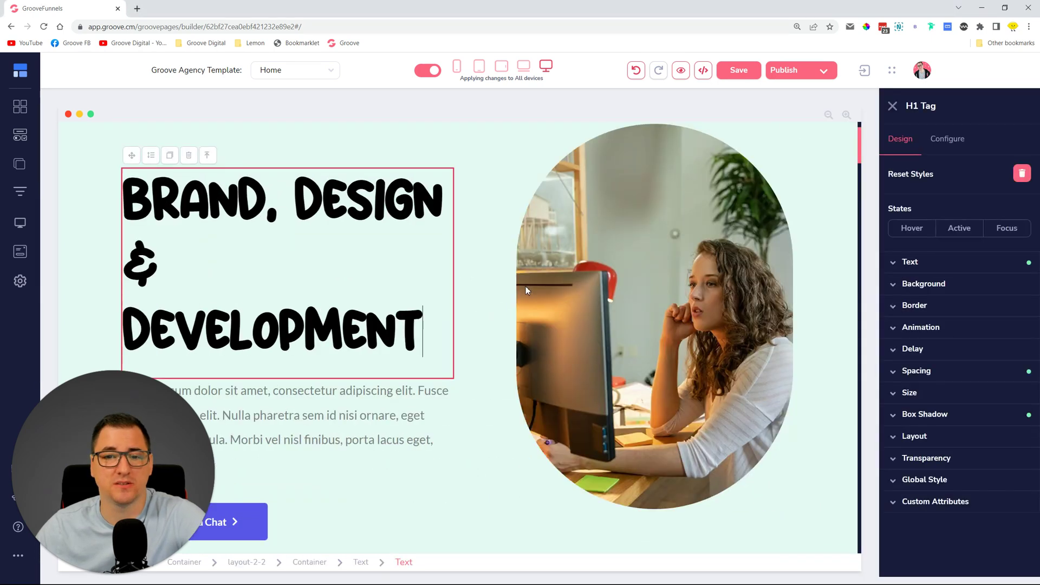
left_click(910, 264)
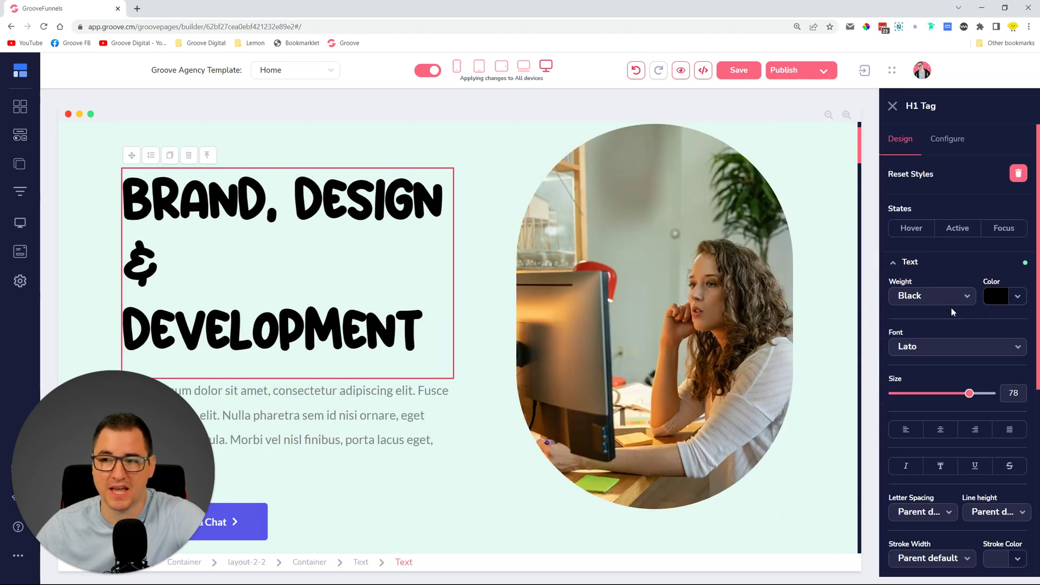
left_click(953, 347)
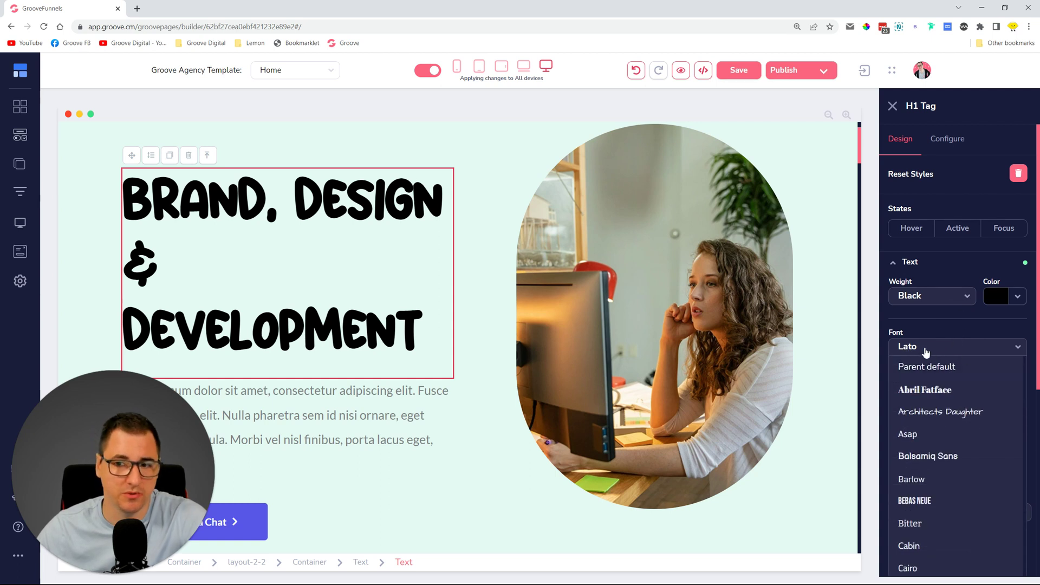
scroll(365, 227, "down", 10)
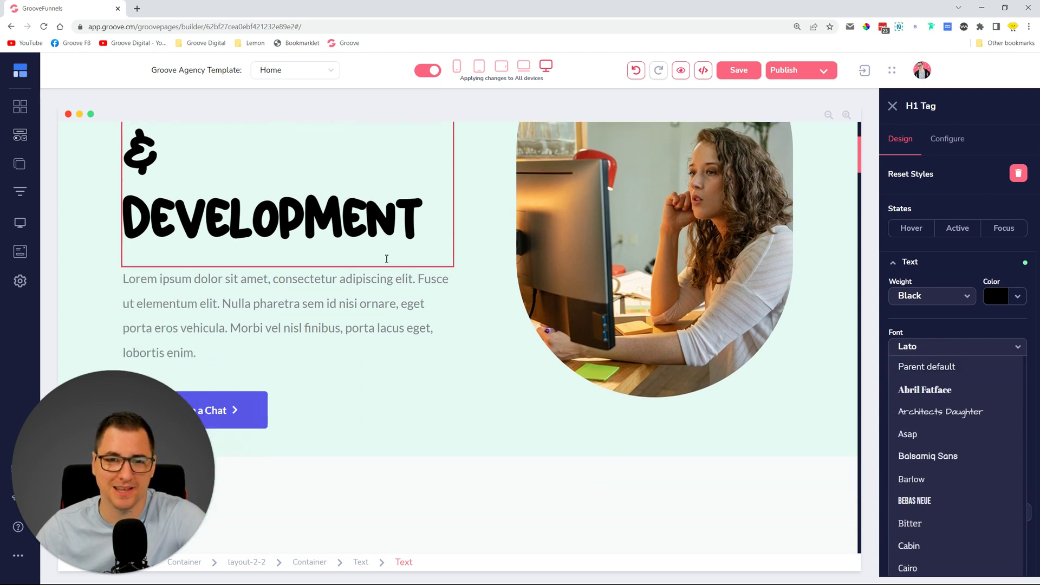
left_click(535, 259)
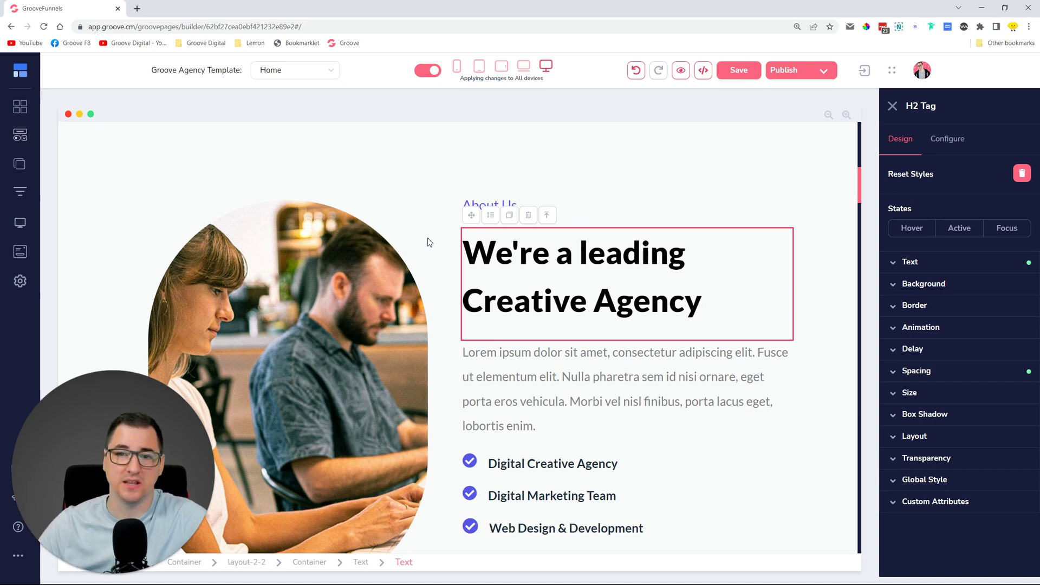
Step: Change the 'We're a leading Creative Agency' heading from Heading 2 to Heading 1
triple_click(588, 253)
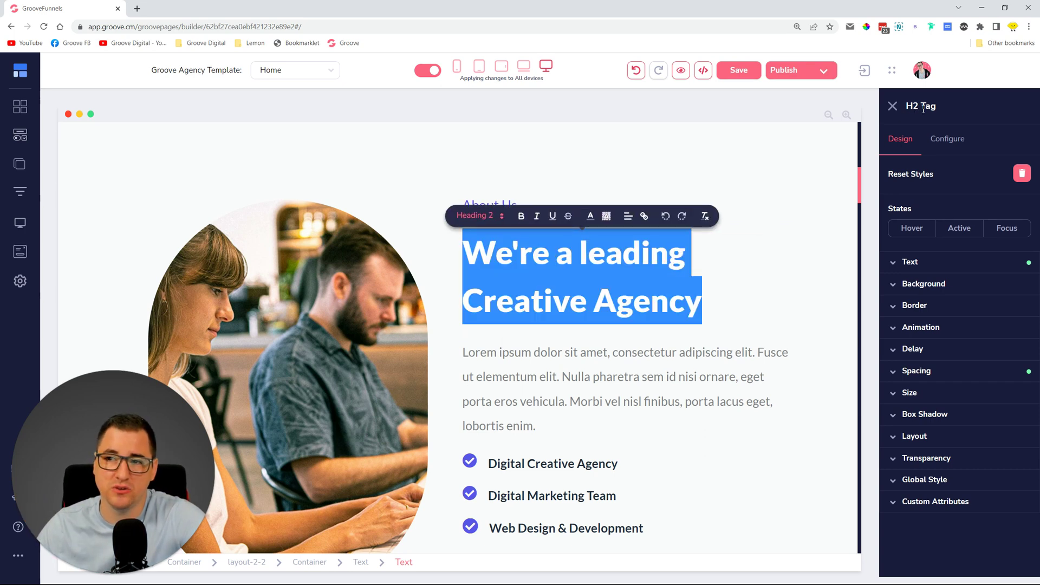
left_click(485, 220)
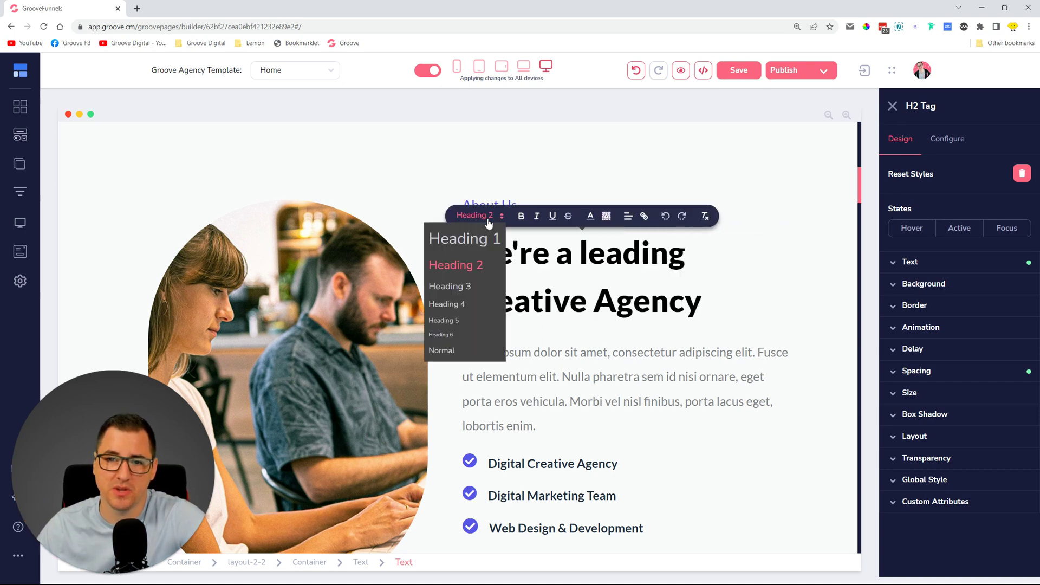
left_click(476, 245)
left_click(721, 190)
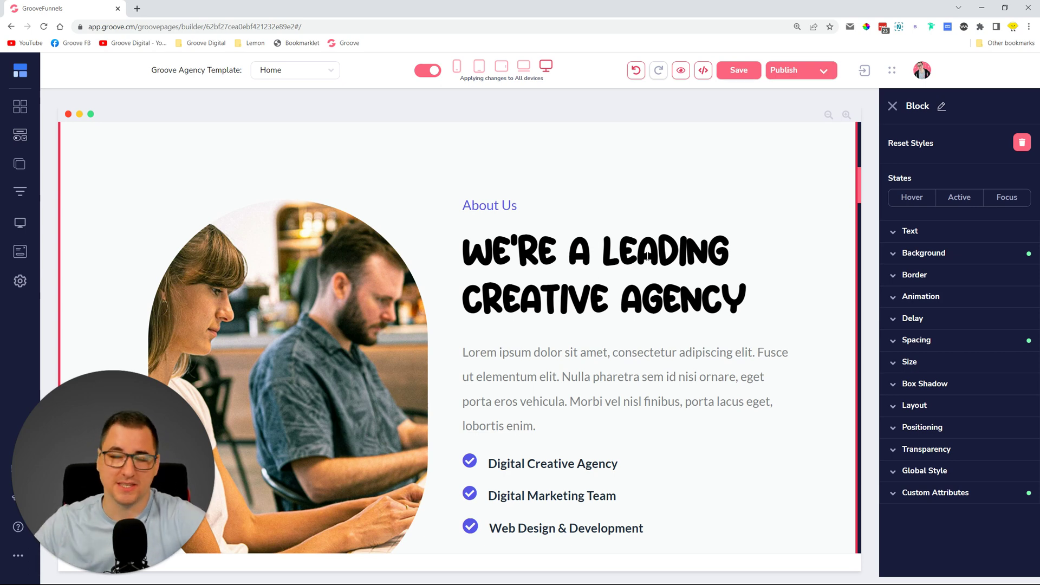
Step: Open dafont.com in a new browser tab
left_click(134, 7)
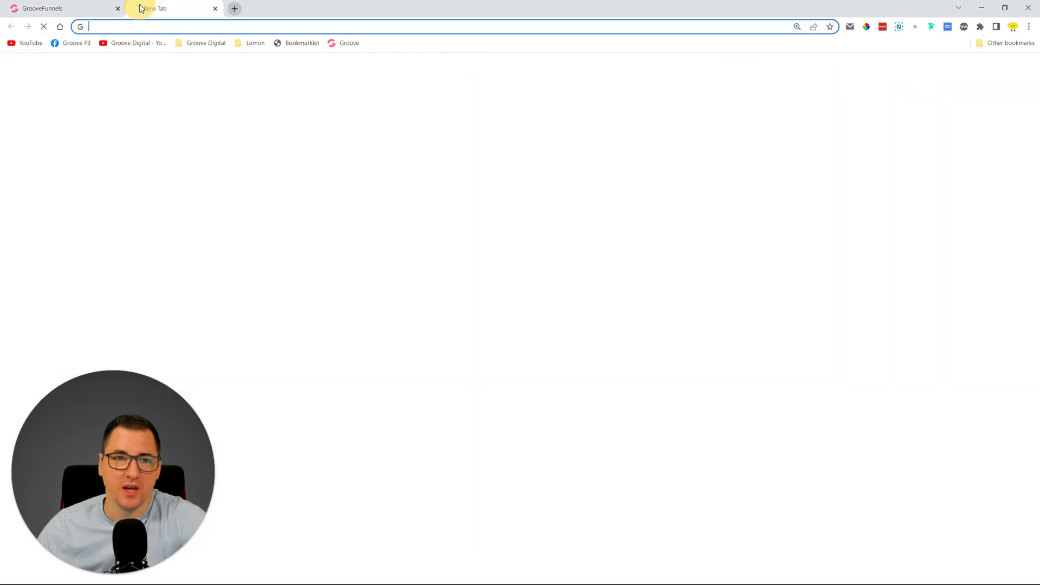
type("daf")
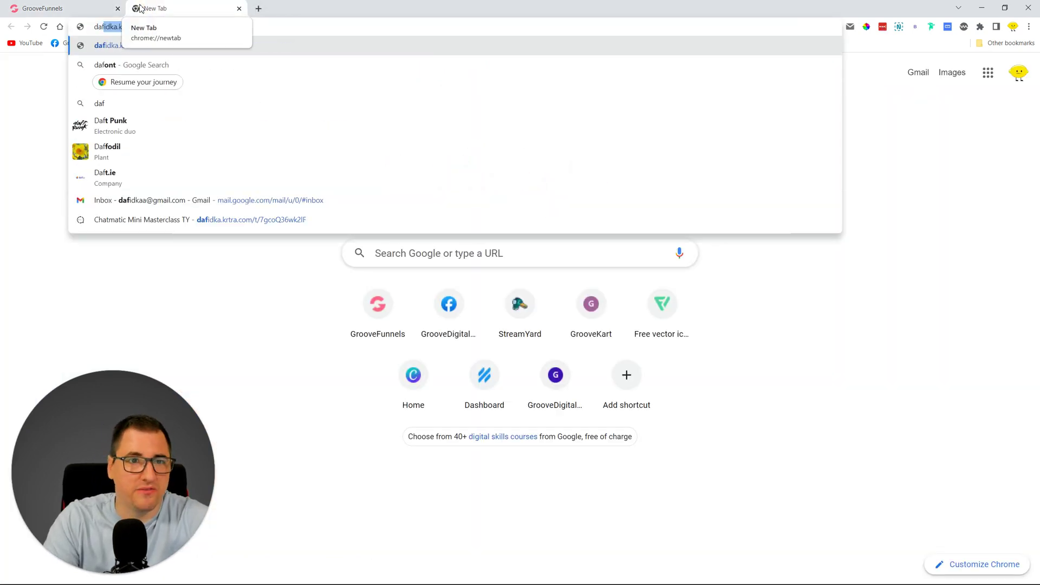
type("ont")
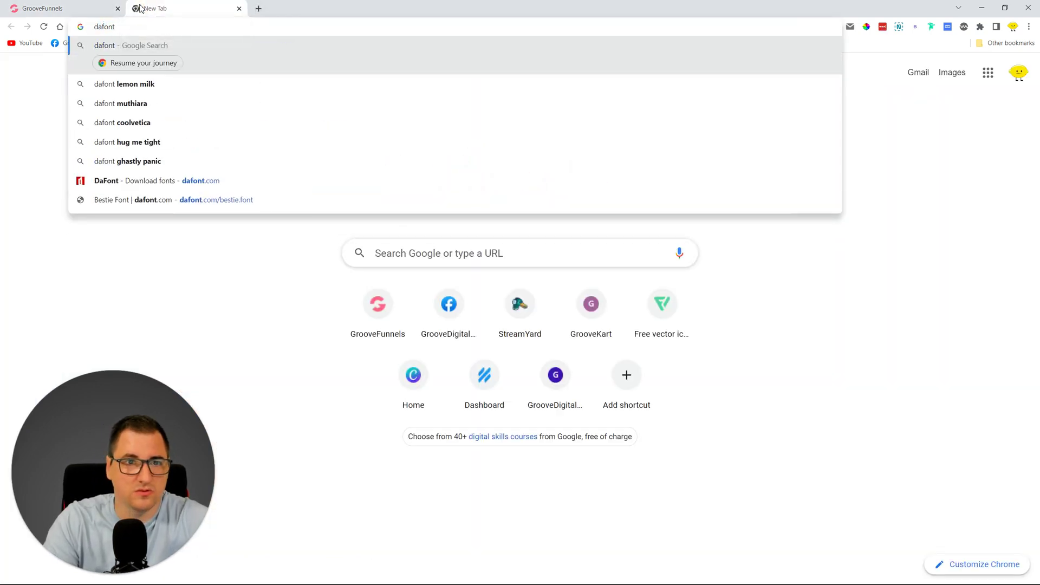
key("Down")
key("Down")
key("Down")
key("Down")
key("Down")
key("Down")
key("Down")
key("Up")
key("Return")
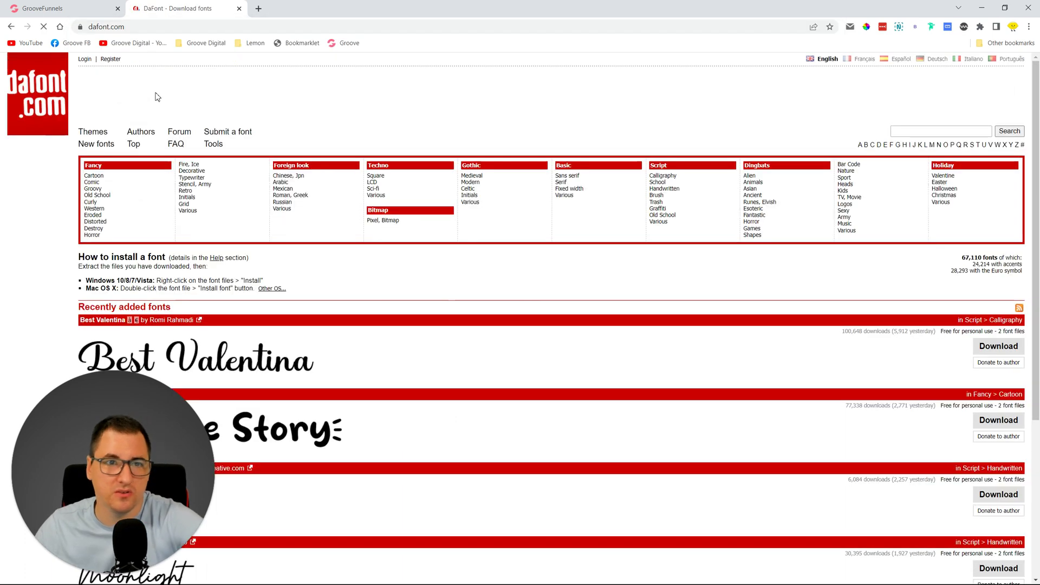
Step: Download the Waffle Story font and save waffle_story.zip to Downloads
scroll(558, 288, "down", 2)
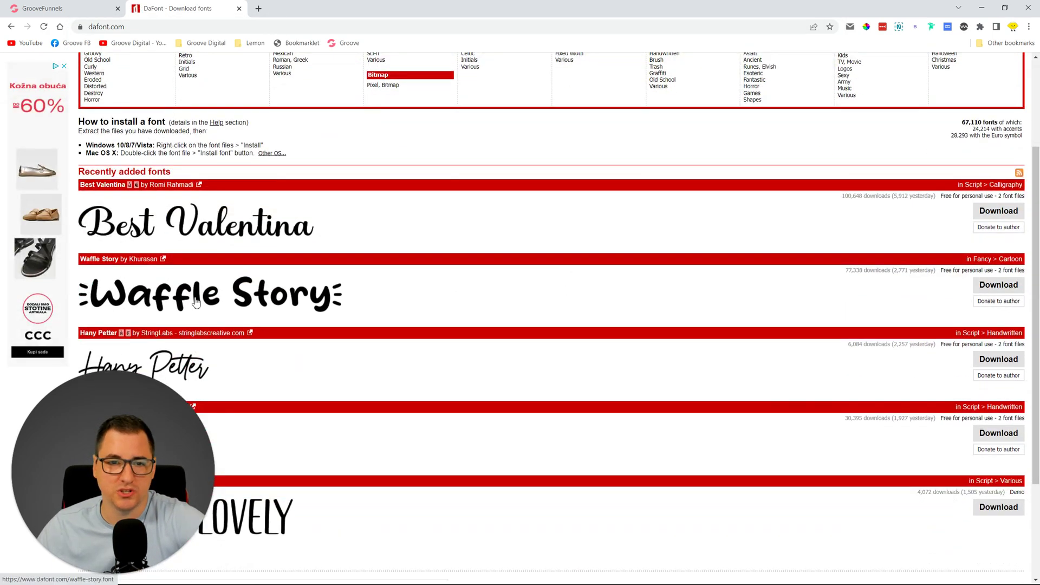
scroll(347, 302, "down", 3)
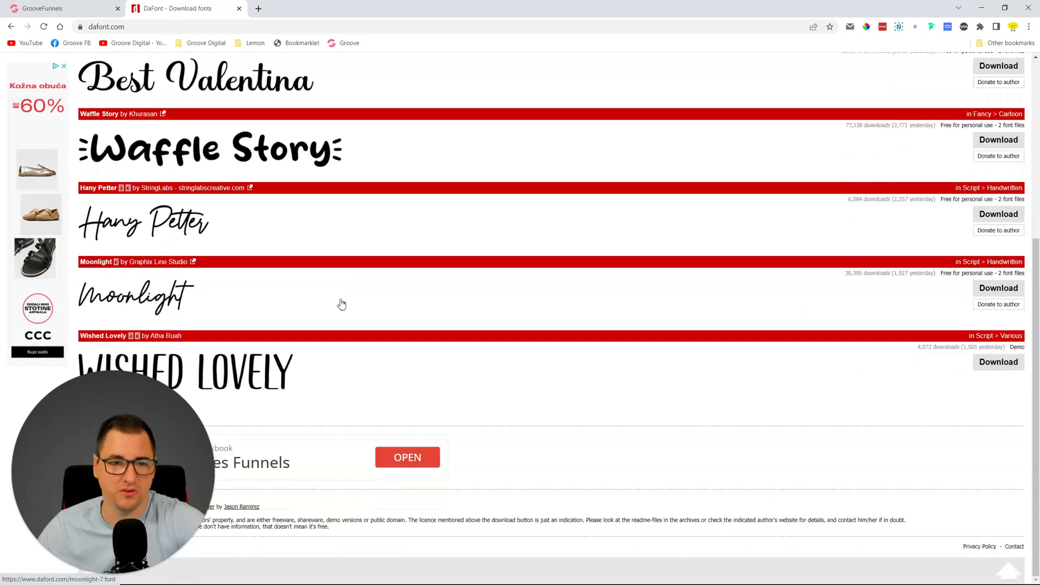
scroll(330, 357, "up", 5)
scroll(378, 260, "down", 4)
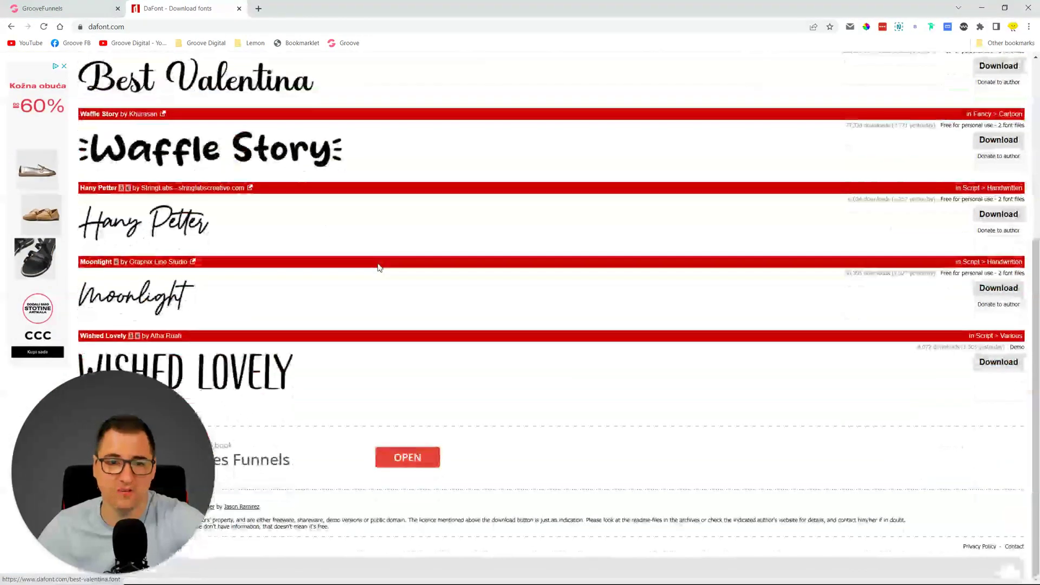
scroll(379, 267, "up", 1)
left_click(996, 213)
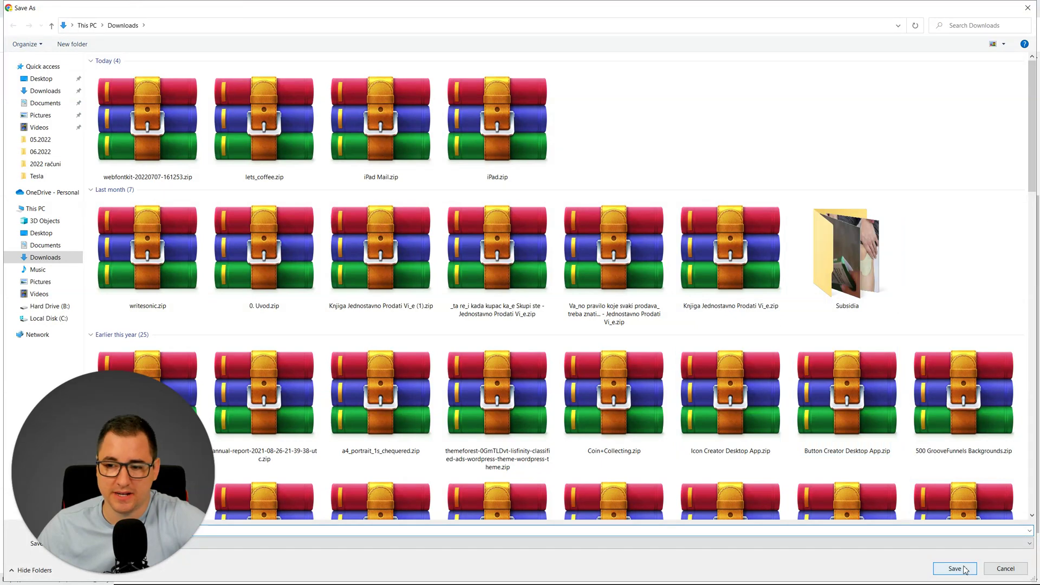
left_click(955, 568)
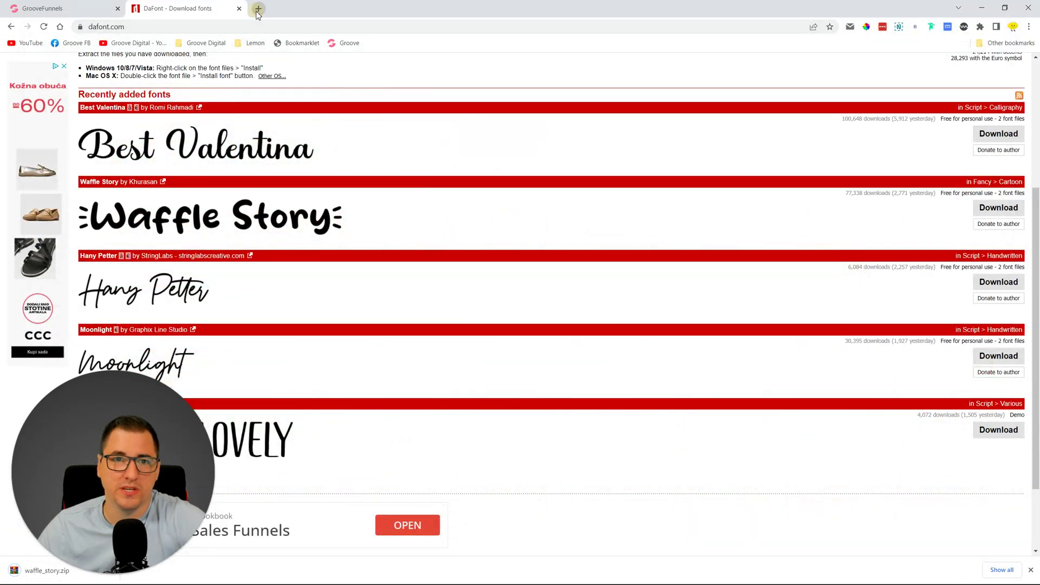
Step: Close the DaFont tab and reach Font Squirrel's Webfont Generator through a Google search for font squirrel
left_click(258, 9)
left_click(239, 9)
type("fontsq")
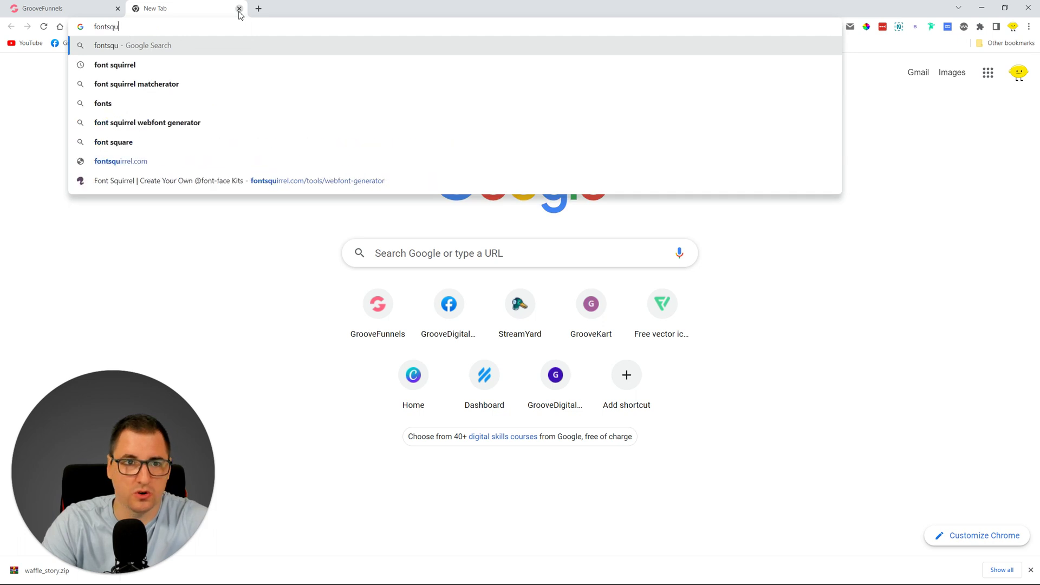
type("u")
key("Down")
key("Return")
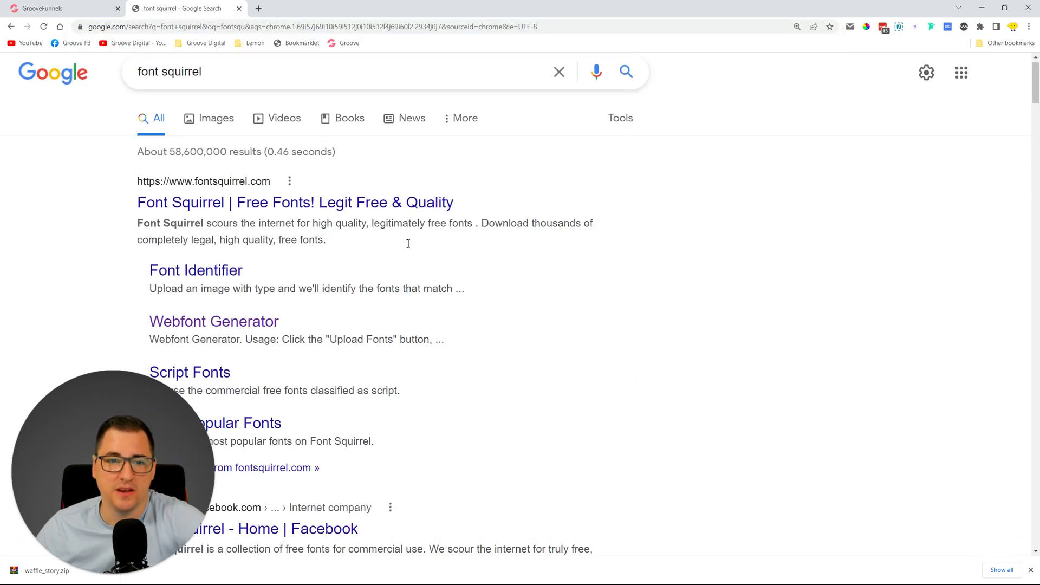
scroll(408, 243, "down", 1)
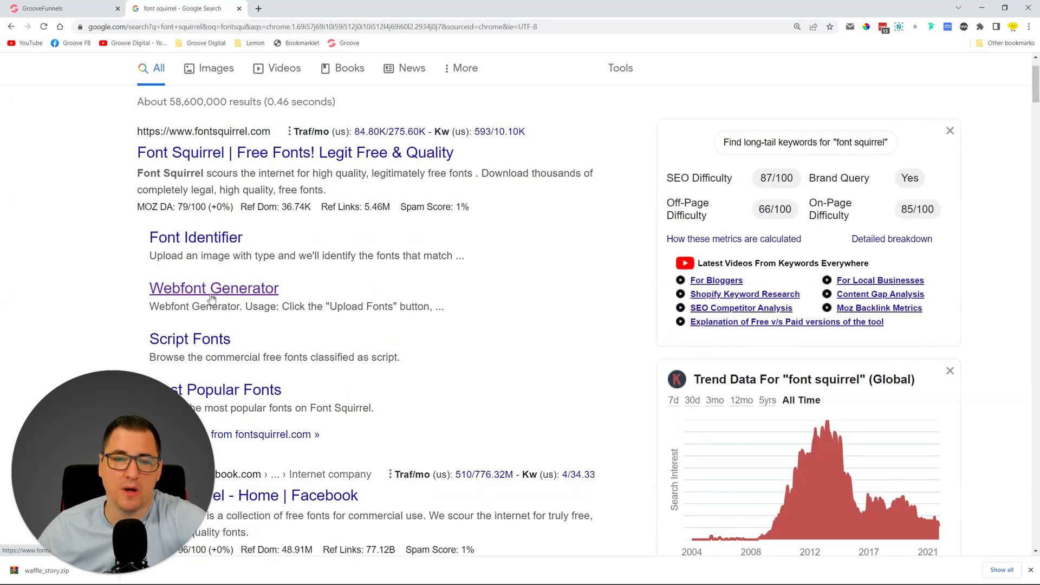
left_click(211, 296)
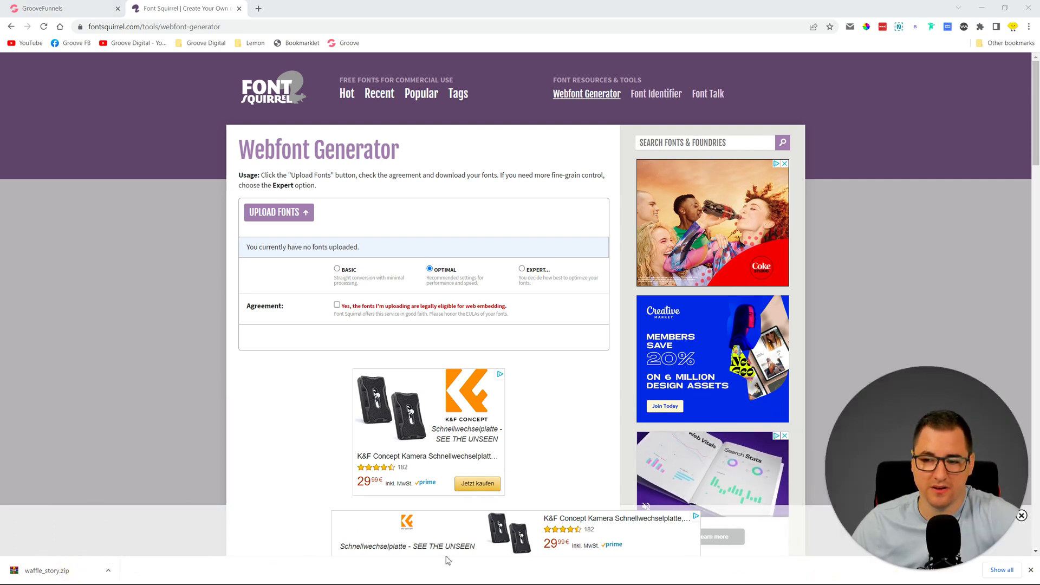
mouse_move(938, 429)
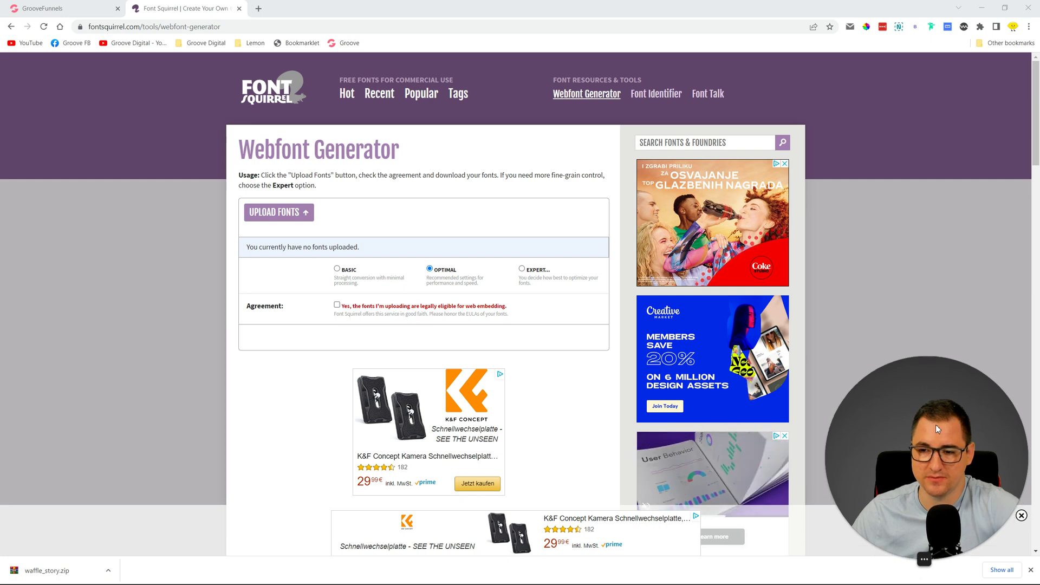
Step: Extract Waffle Story.otf from waffle_story.zip into a Desktop folder and close WinRAR
left_click(58, 565)
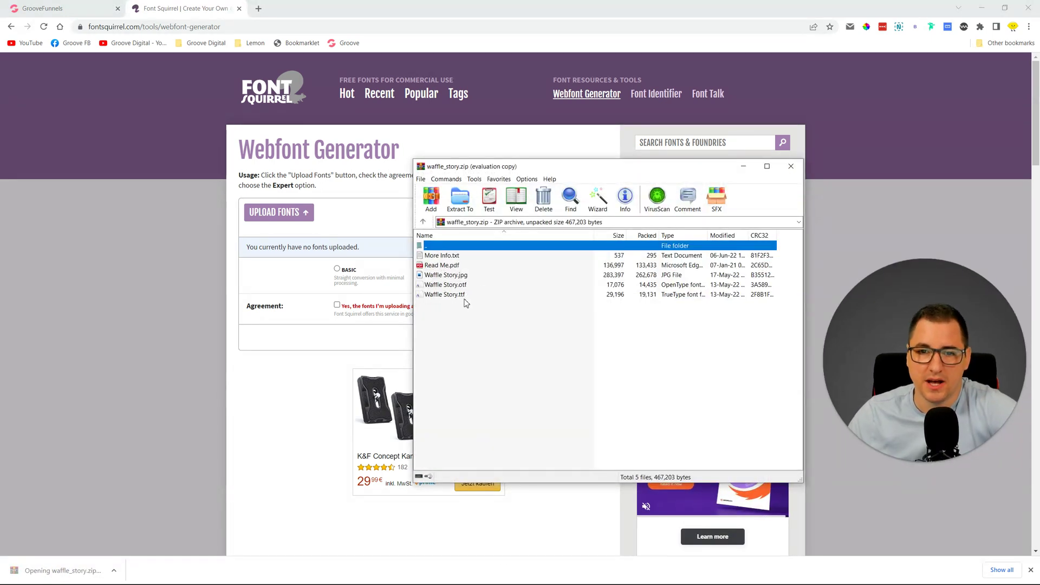
left_click(677, 287)
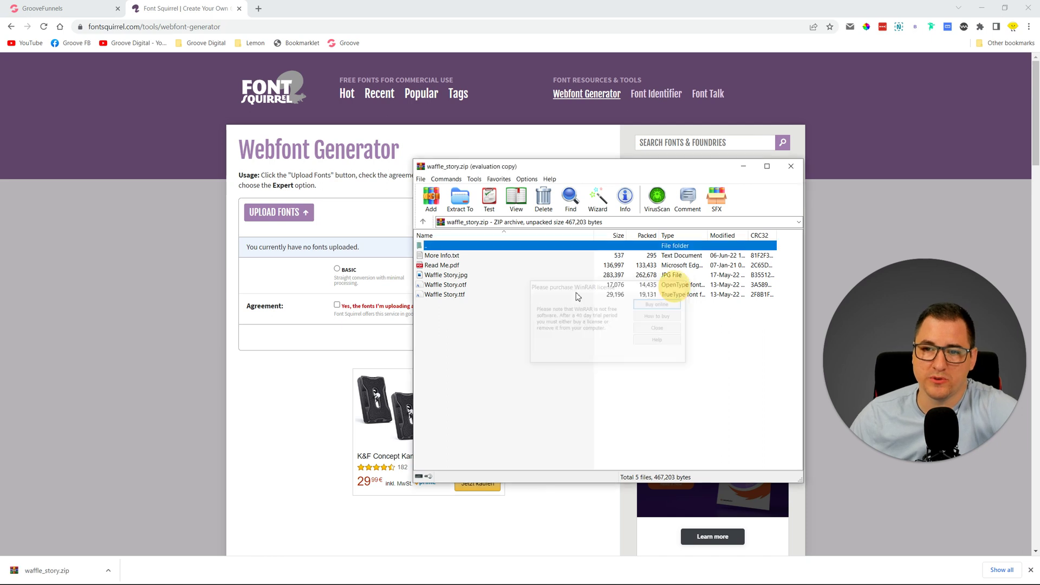
left_click(458, 286)
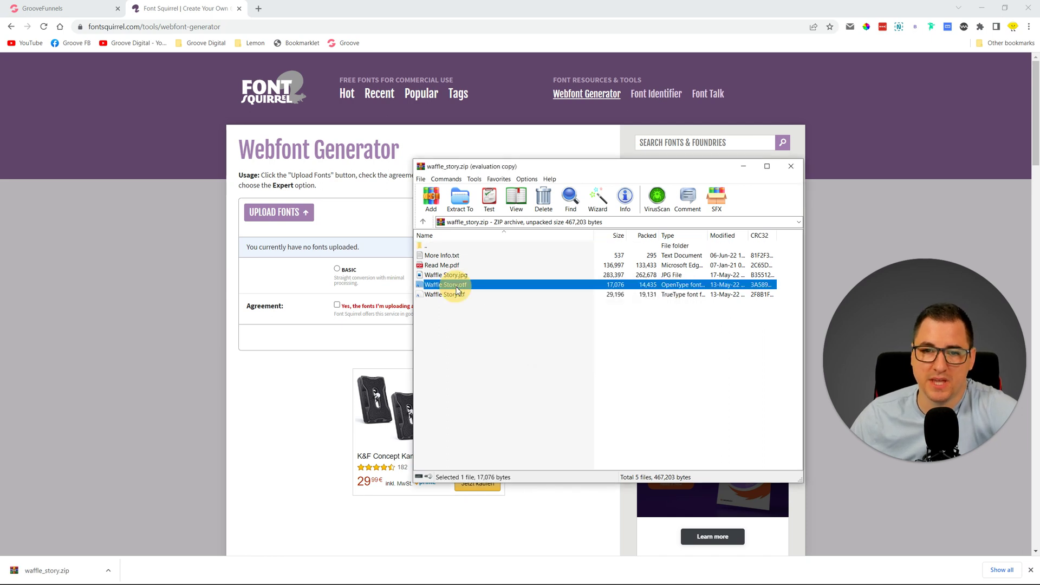
left_click(460, 202)
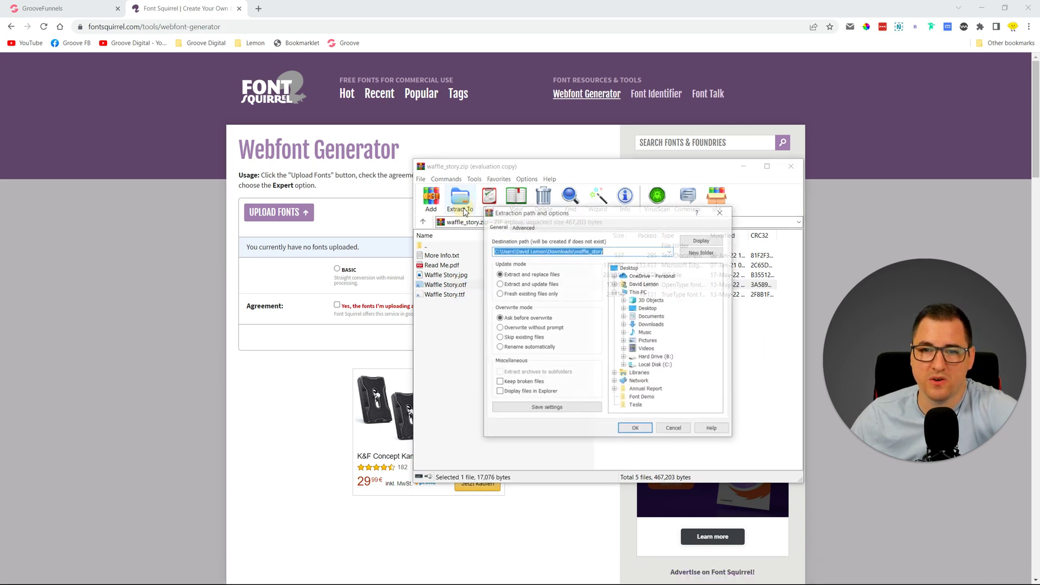
left_click(637, 406)
left_click(636, 429)
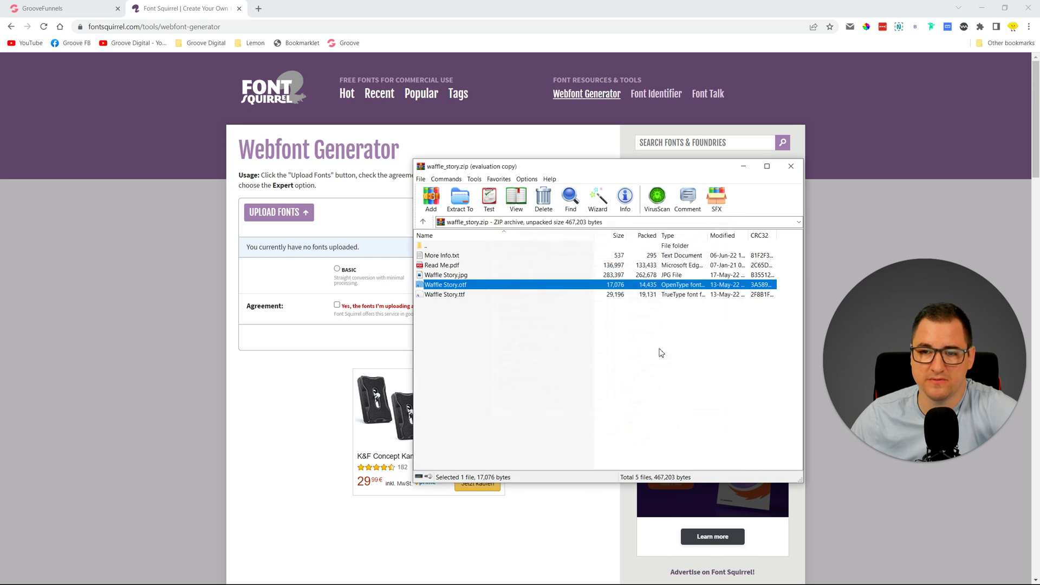
left_click(791, 166)
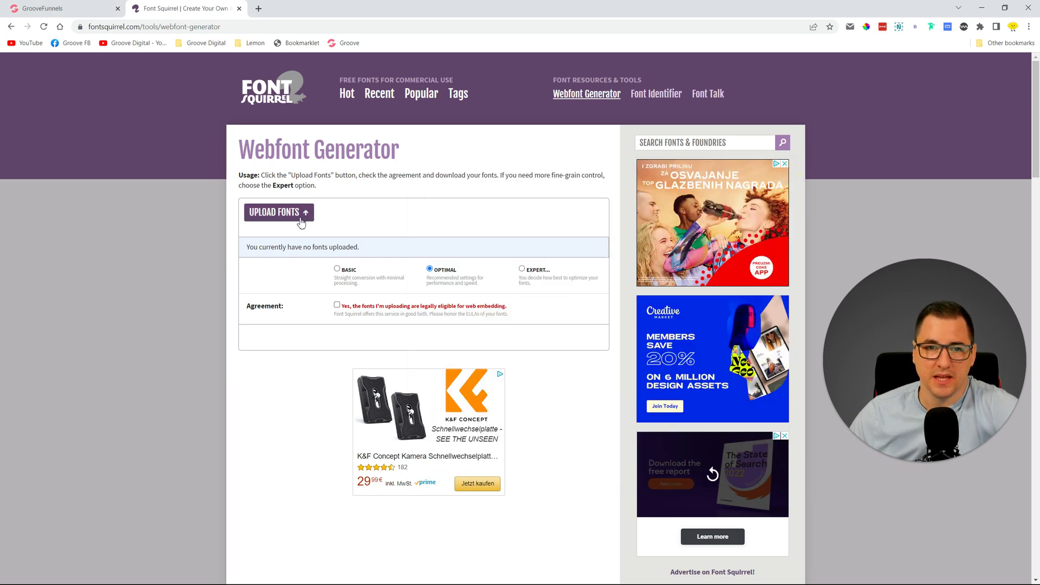
Step: Upload Waffle Story.otf from Font Demo to the Webfont Generator and confirm it's eligible for embedding
left_click(279, 212)
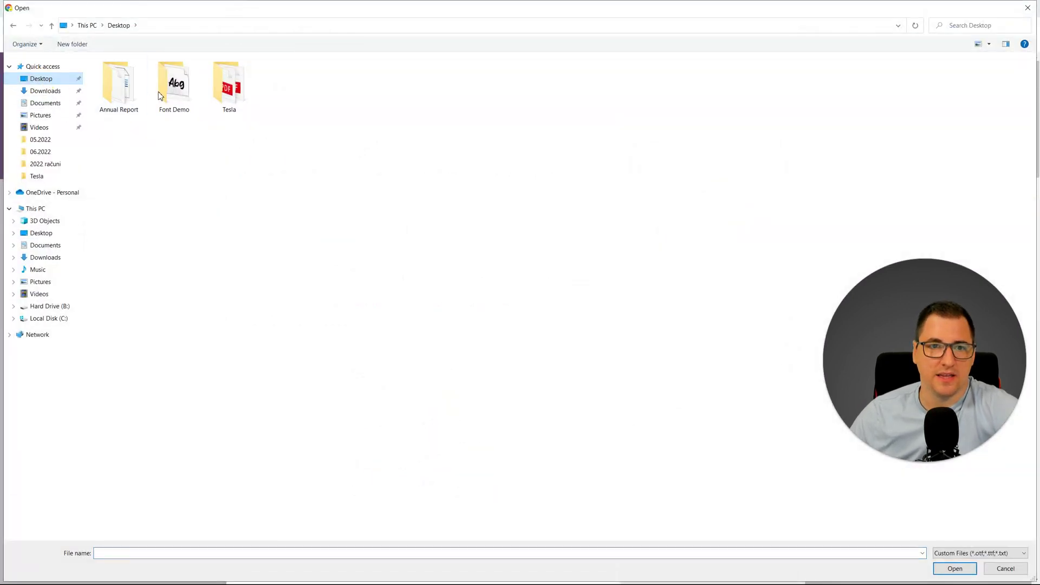
double_click(179, 90)
double_click(137, 74)
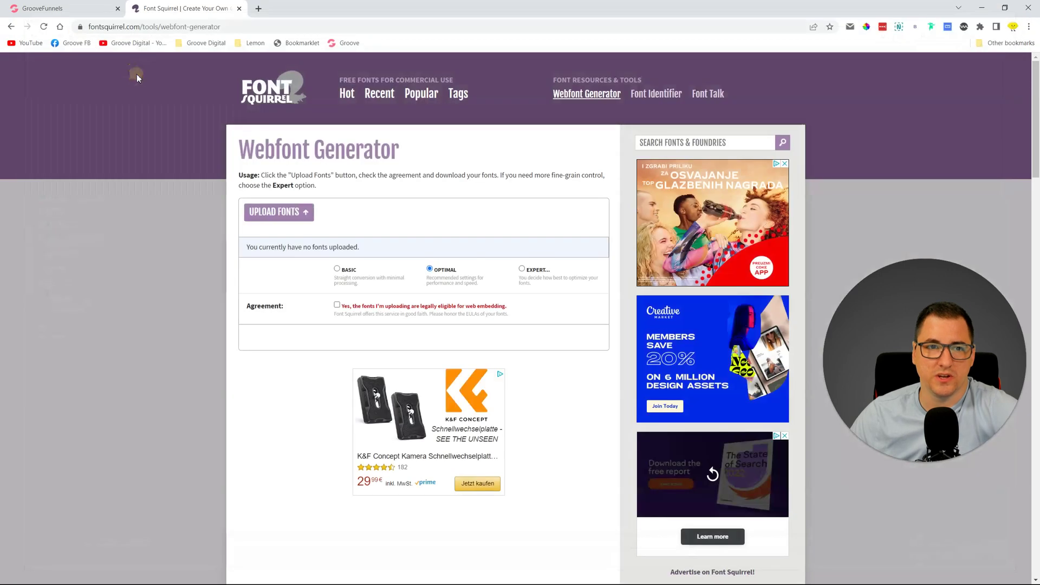
left_click(337, 301)
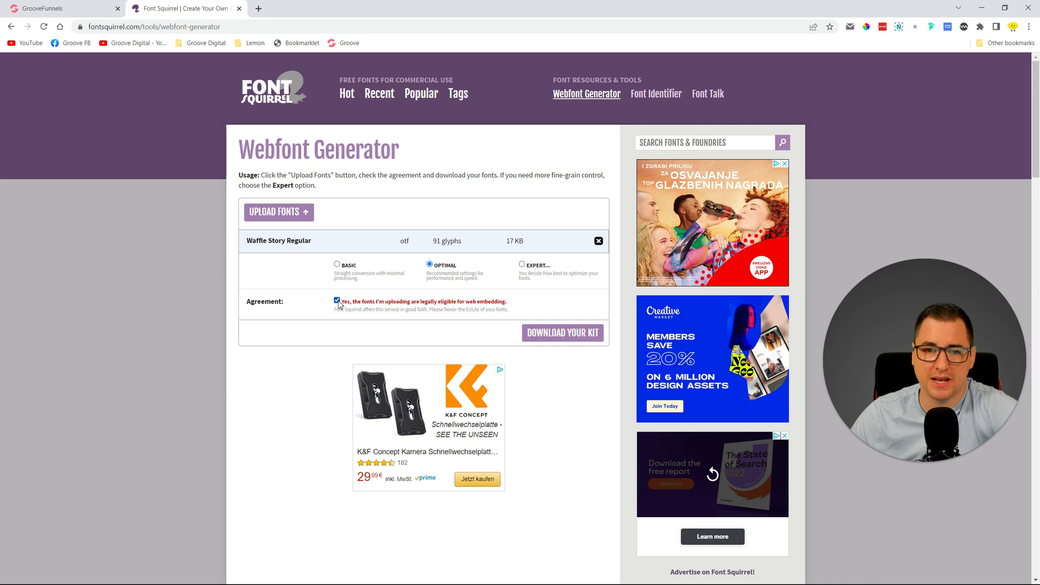
Step: Download the webfont kit zip into Desktop > Font Demo and show it in its folder
left_click(556, 334)
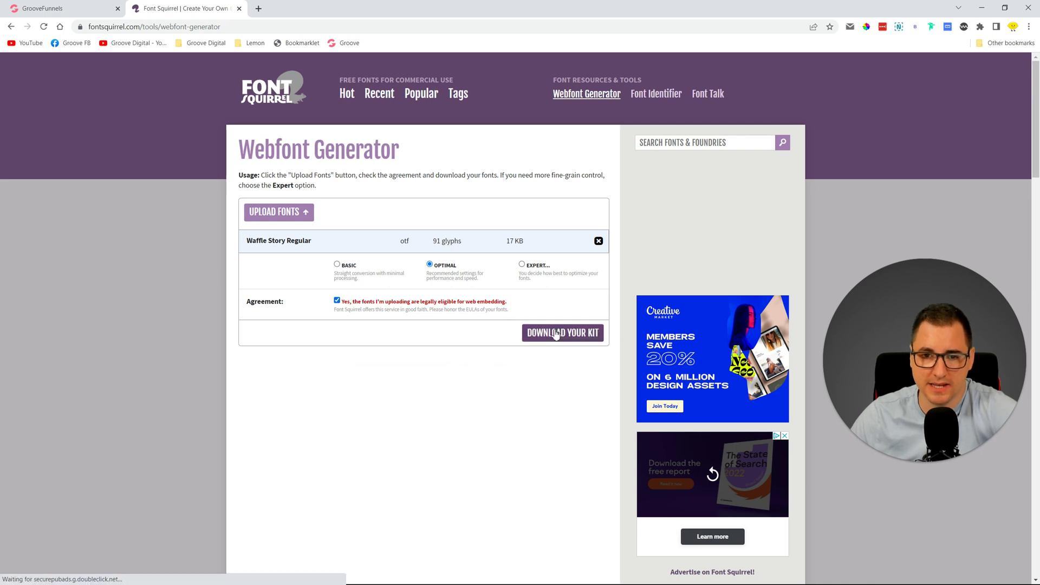
left_click(543, 336)
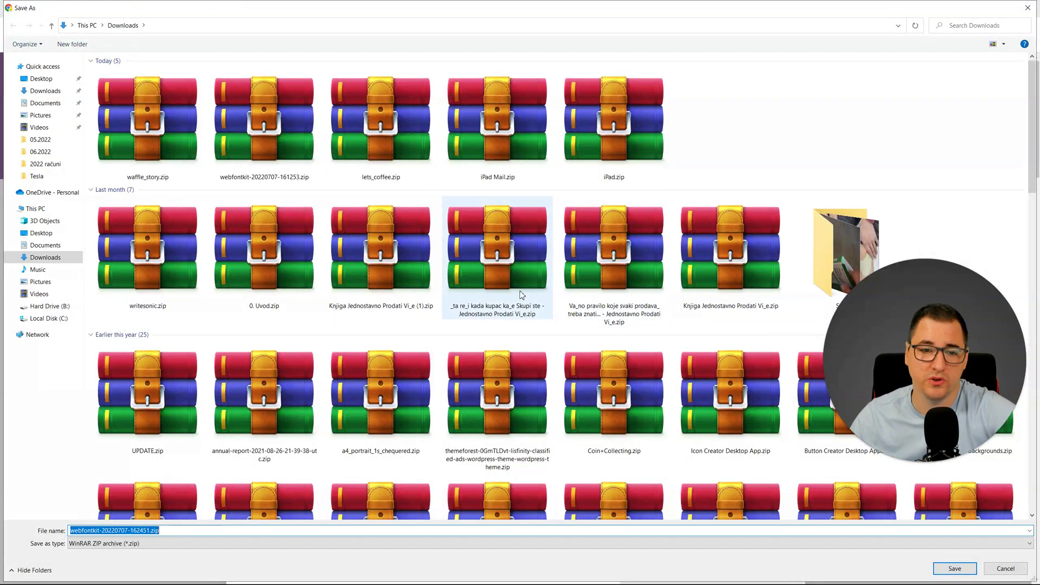
left_click(41, 79)
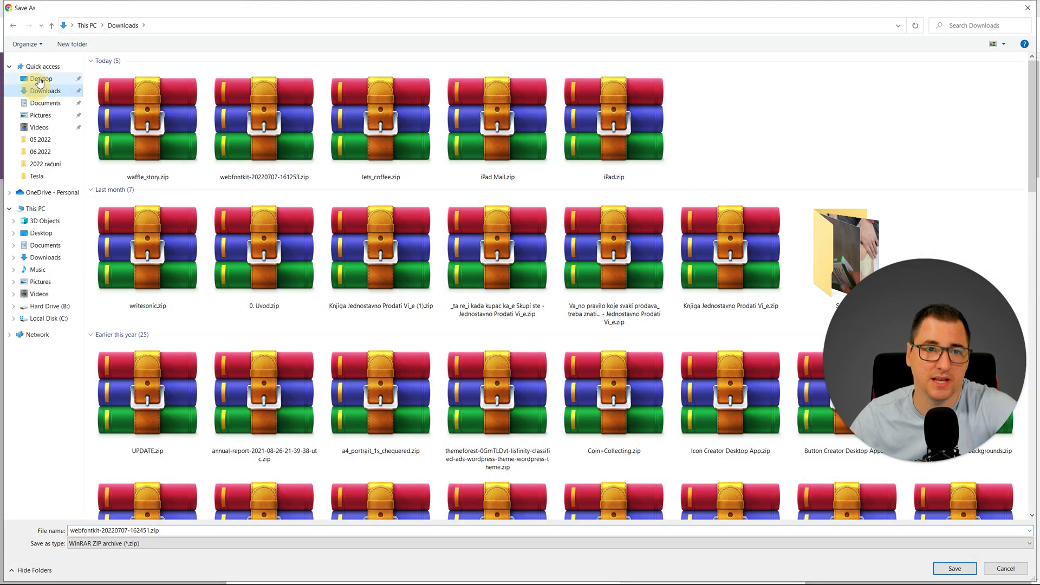
double_click(174, 87)
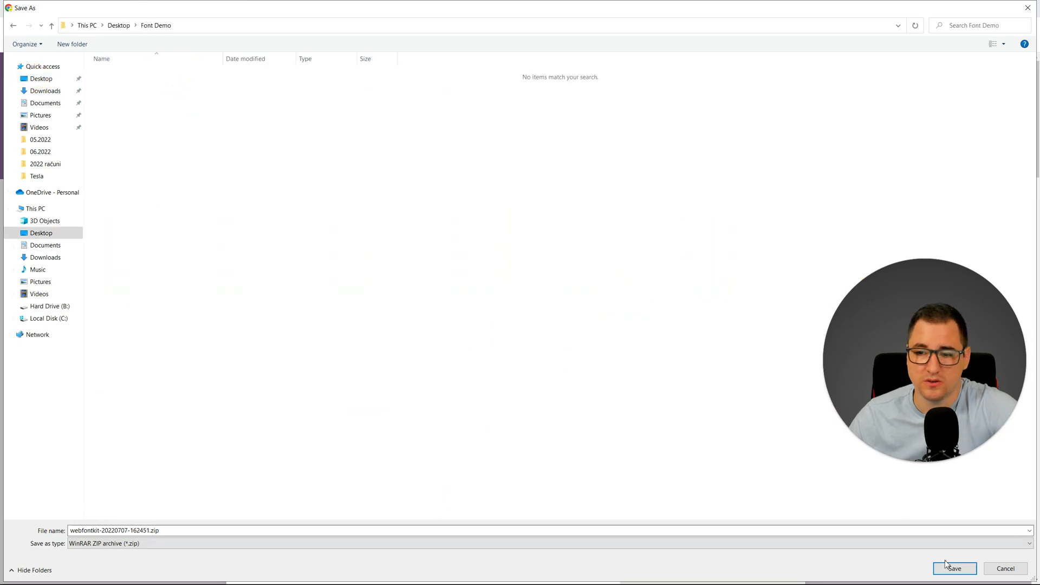
left_click(955, 568)
left_click(108, 571)
left_click(121, 541)
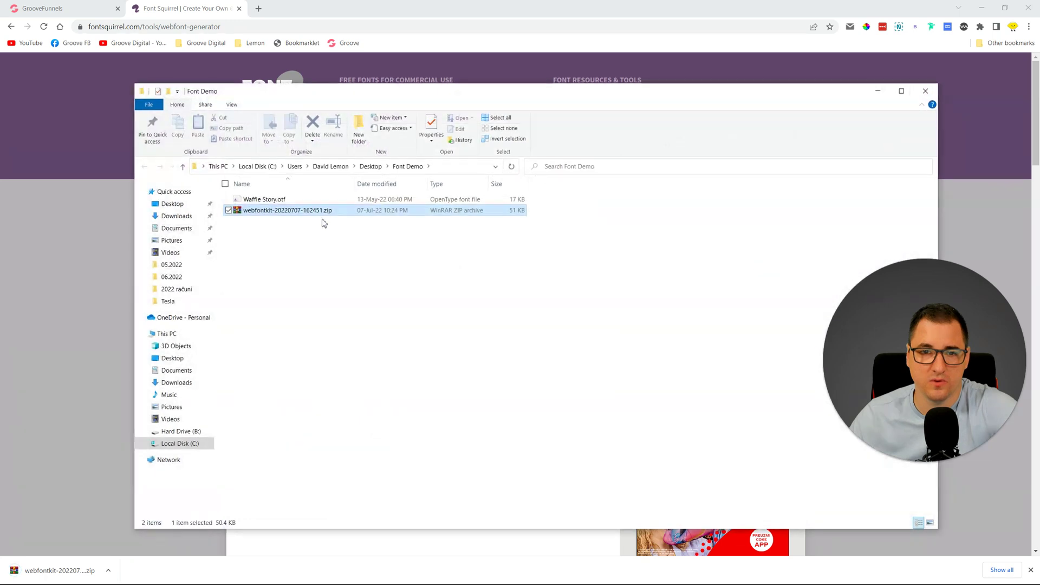
Step: Extract the webfont kit zip into Font Demo, then delete the zip
right_click(300, 219)
left_click(281, 210)
right_click(279, 211)
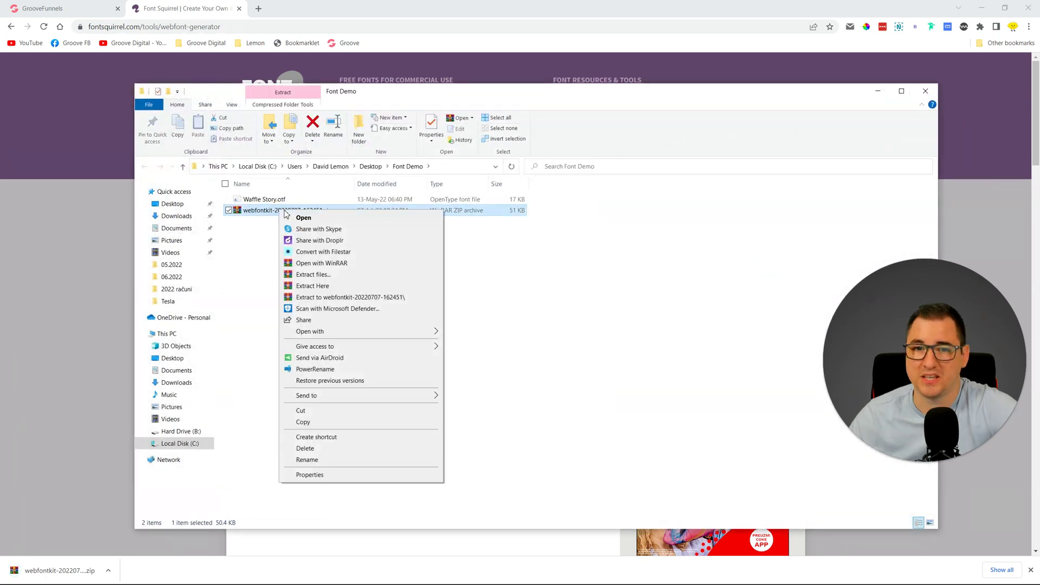
left_click(314, 286)
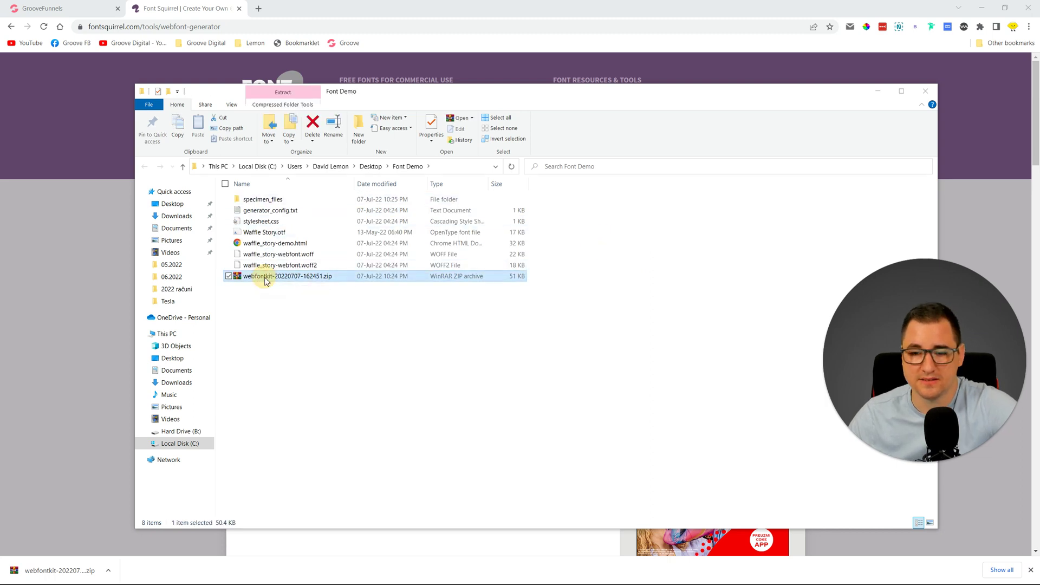
key("Delete")
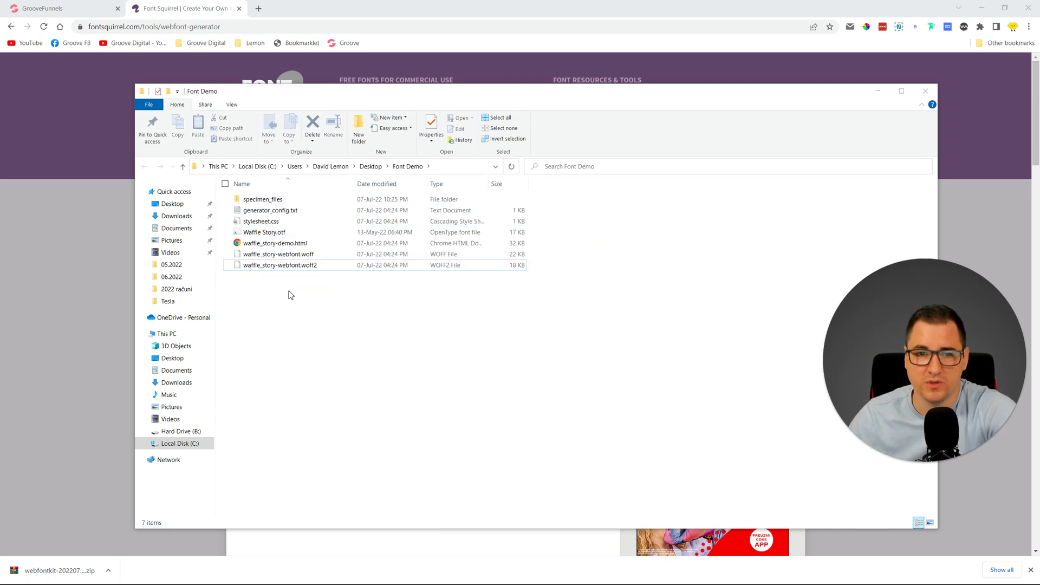
mouse_move(307, 282)
left_mouse_down()
mouse_move(302, 267)
mouse_move(295, 285)
left_mouse_up()
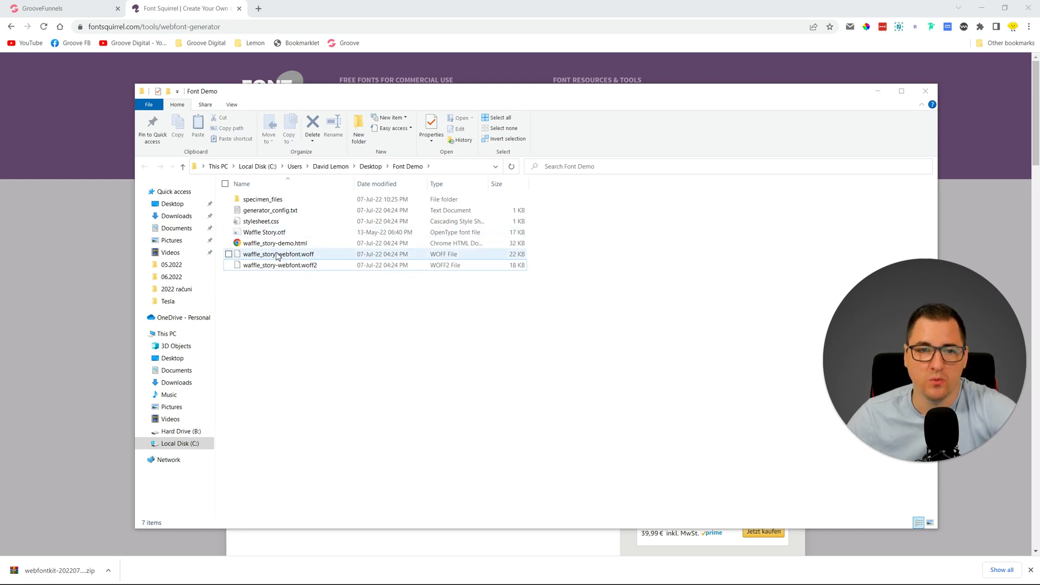
Step: Open GrooveMember's Files library in a new tab from the Groove apps list
left_click(38, 8)
left_click(22, 71)
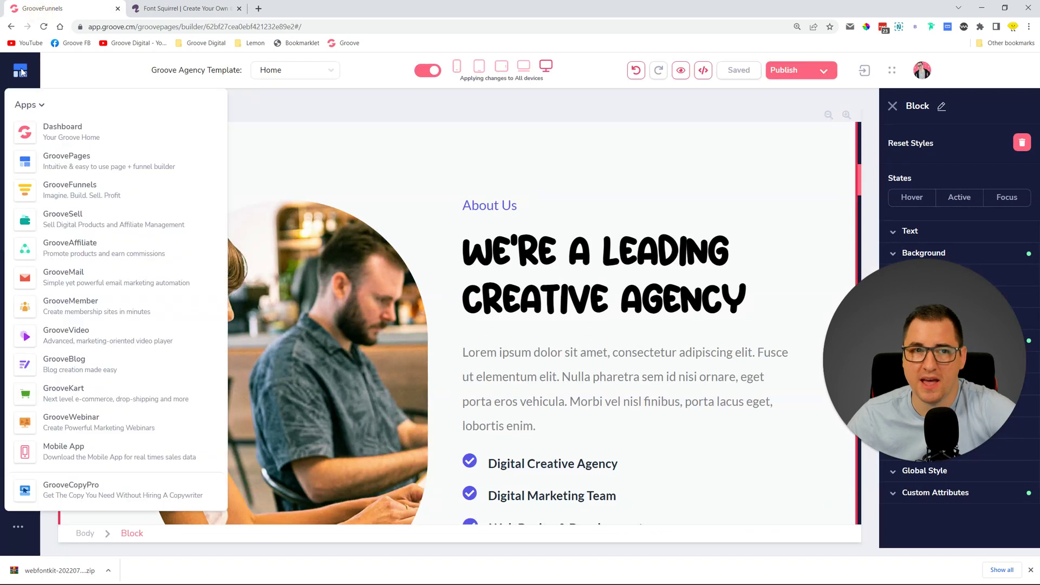
left_click(80, 308)
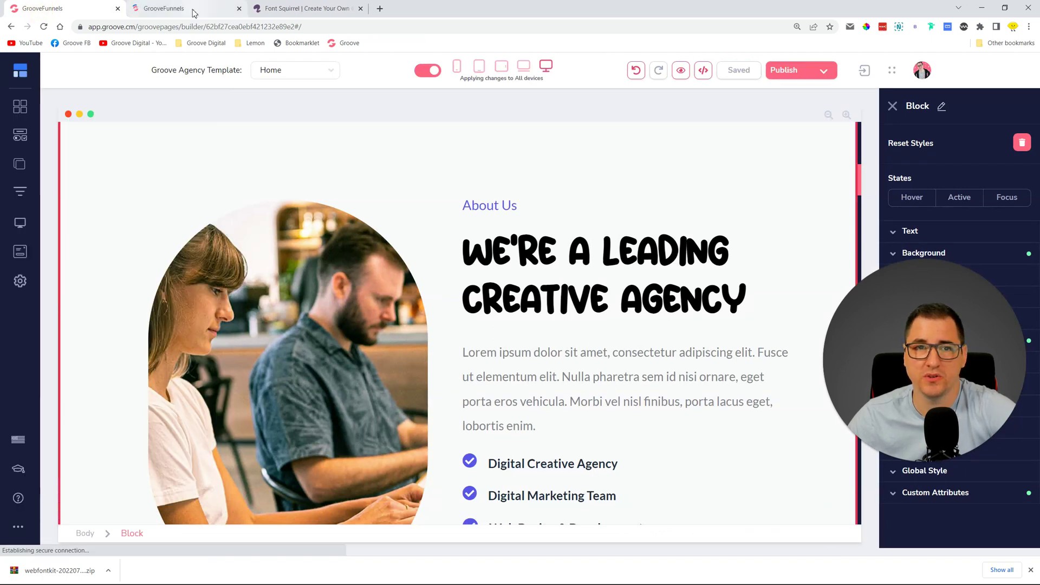
left_click(190, 10)
left_click(20, 70)
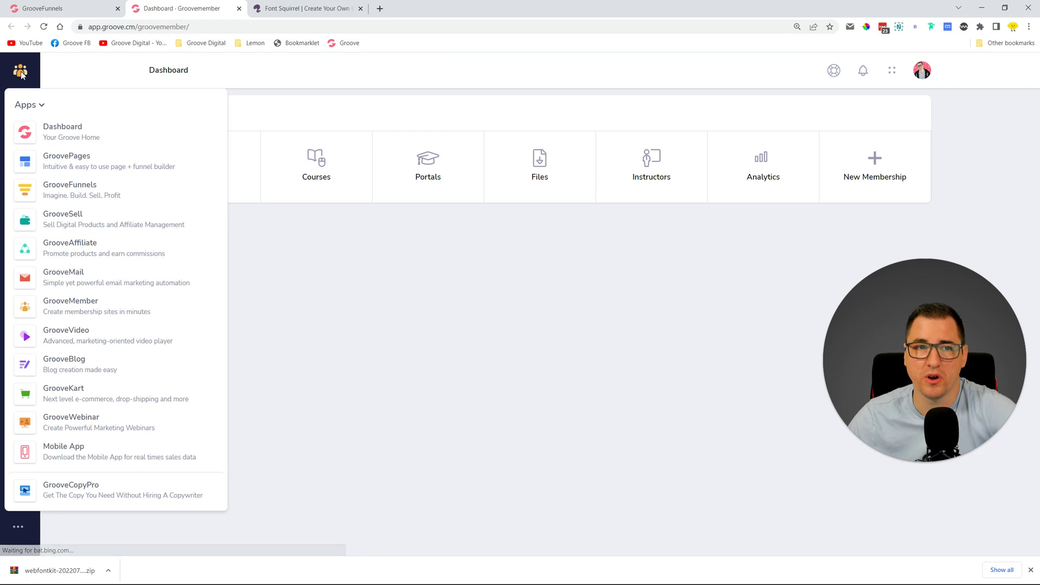
left_click(332, 262)
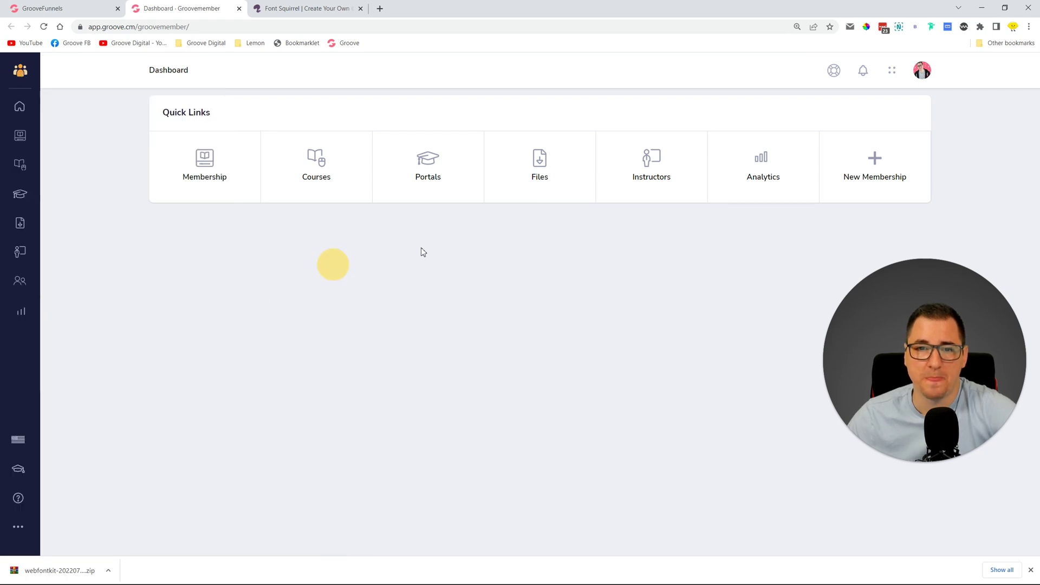
left_click(539, 171)
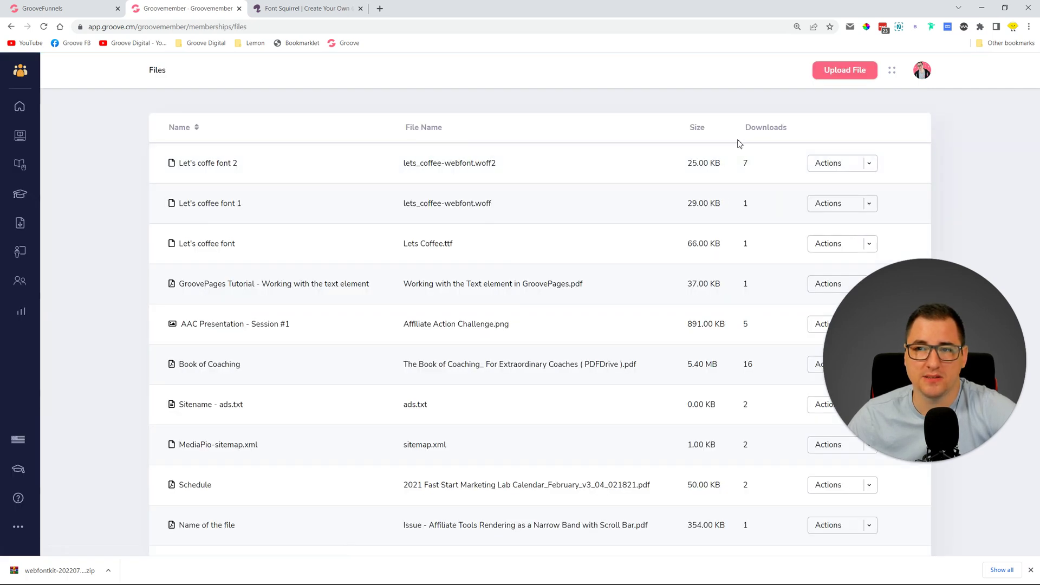
left_click(1029, 569)
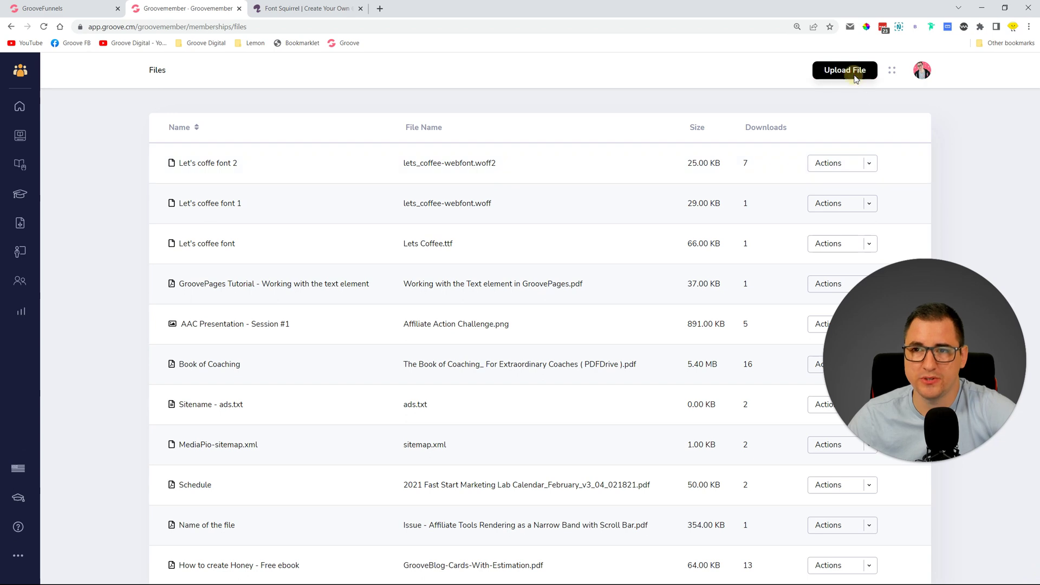
Step: Upload waffle_story-webfont.woff named 'Waffle Story Font Woff'
left_click(850, 71)
left_click(445, 239)
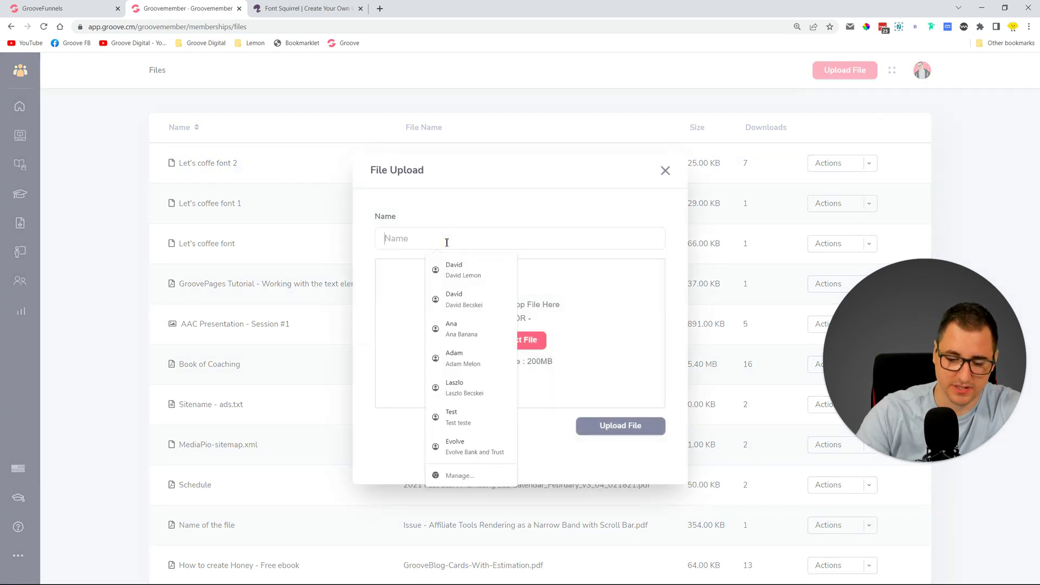
type("Waffle Story Font Woff")
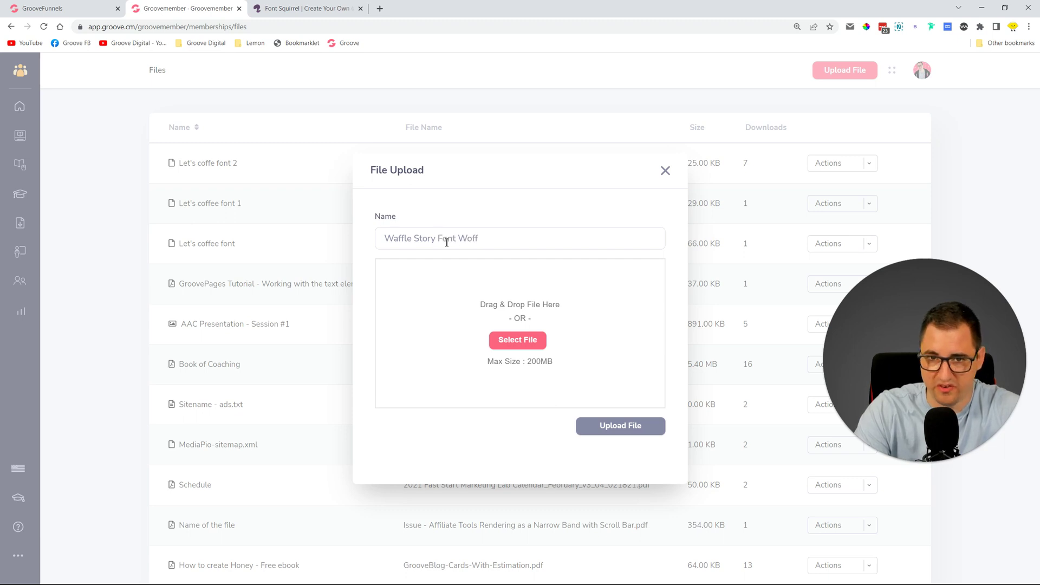
left_click(538, 340)
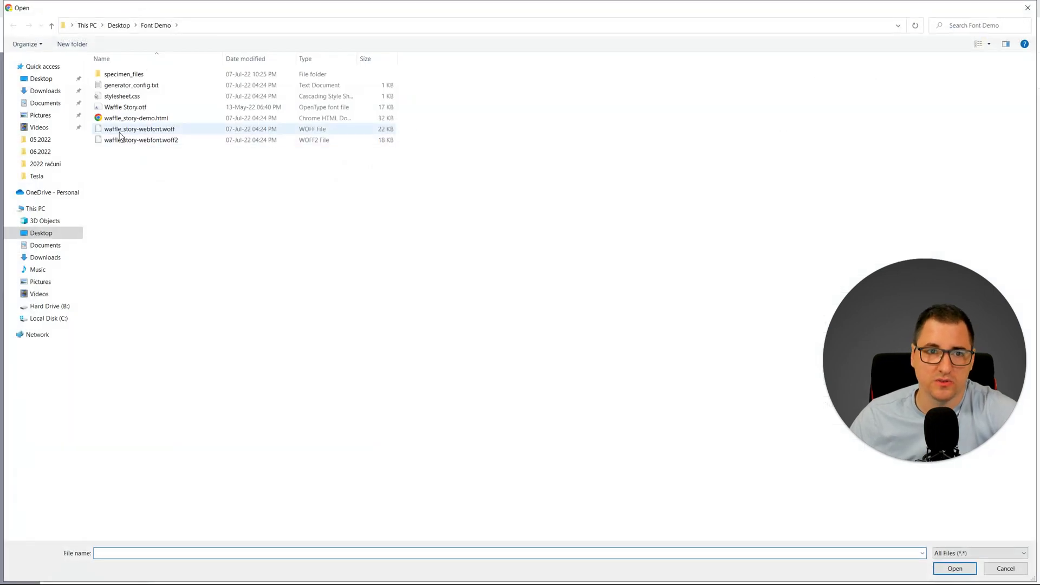
double_click(148, 132)
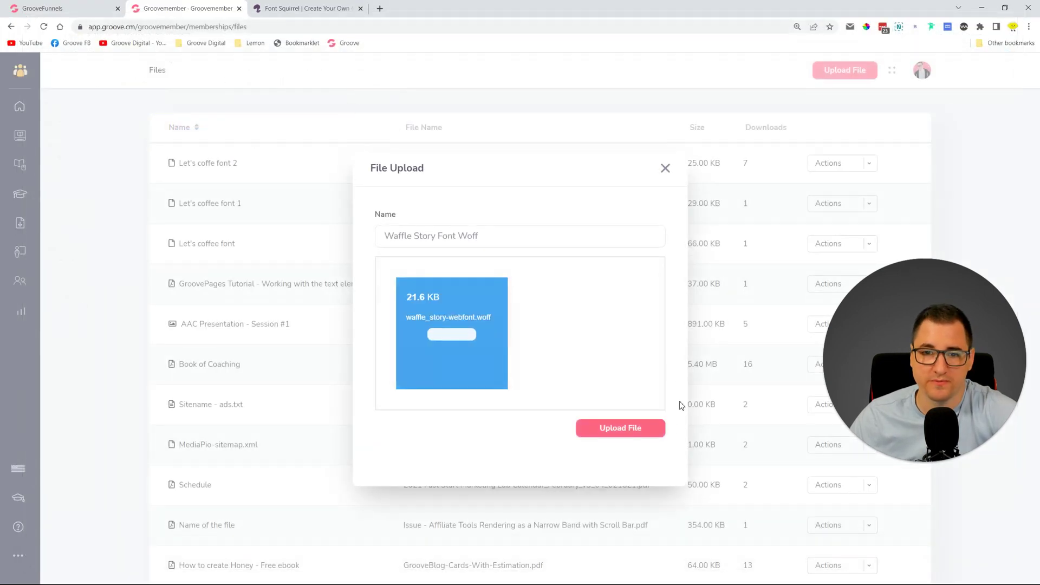
left_click(649, 431)
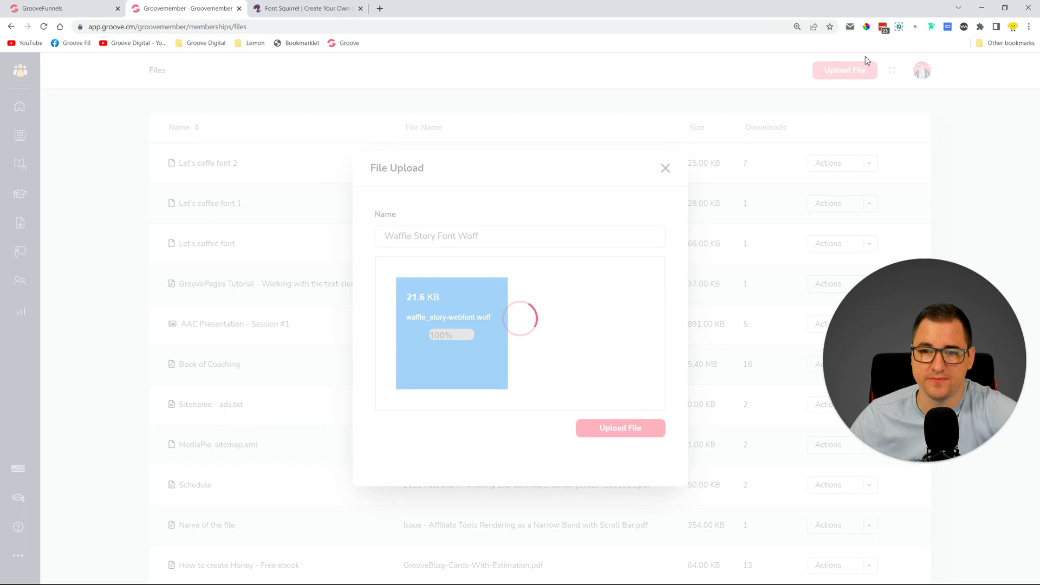
Step: Upload waffle_story-webfont.woff2 named 'Waffle Story Font Woff2'
left_click(489, 230)
type("Waffle Story W")
key("BackSpace")
type("Font Woff")
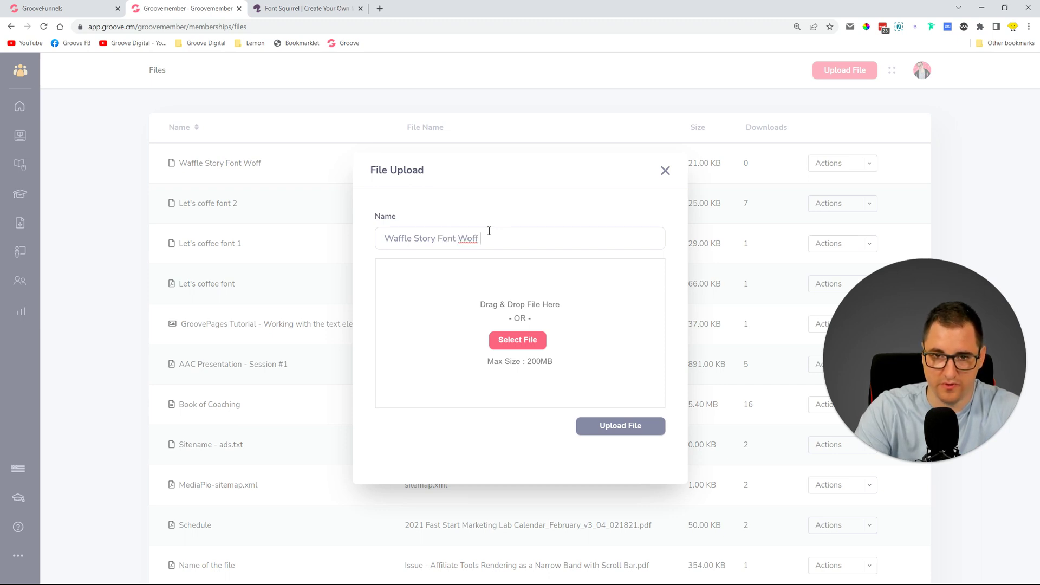
key("BackSpace")
type("2")
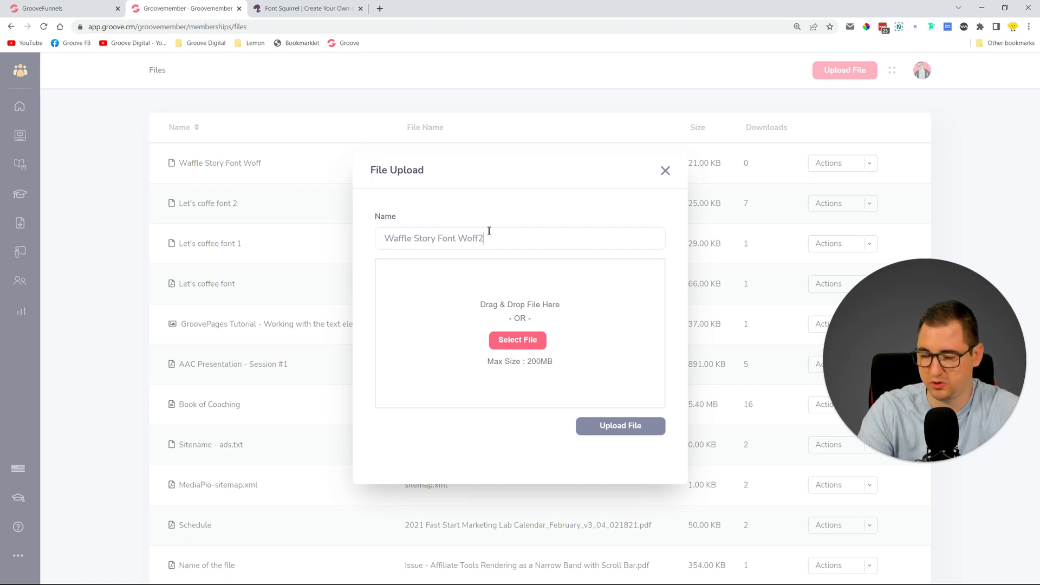
left_click(504, 344)
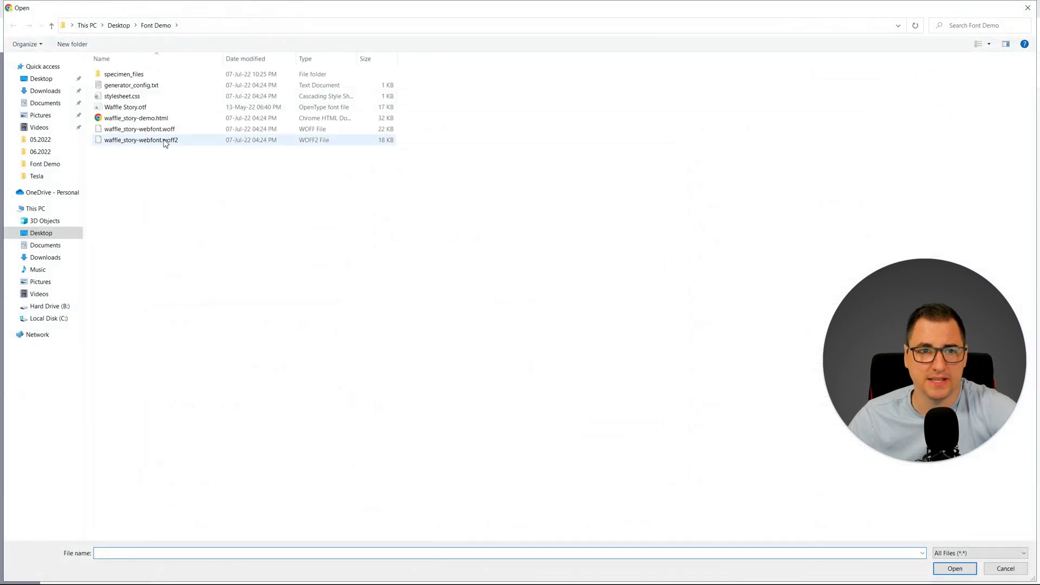
double_click(162, 140)
left_click(616, 429)
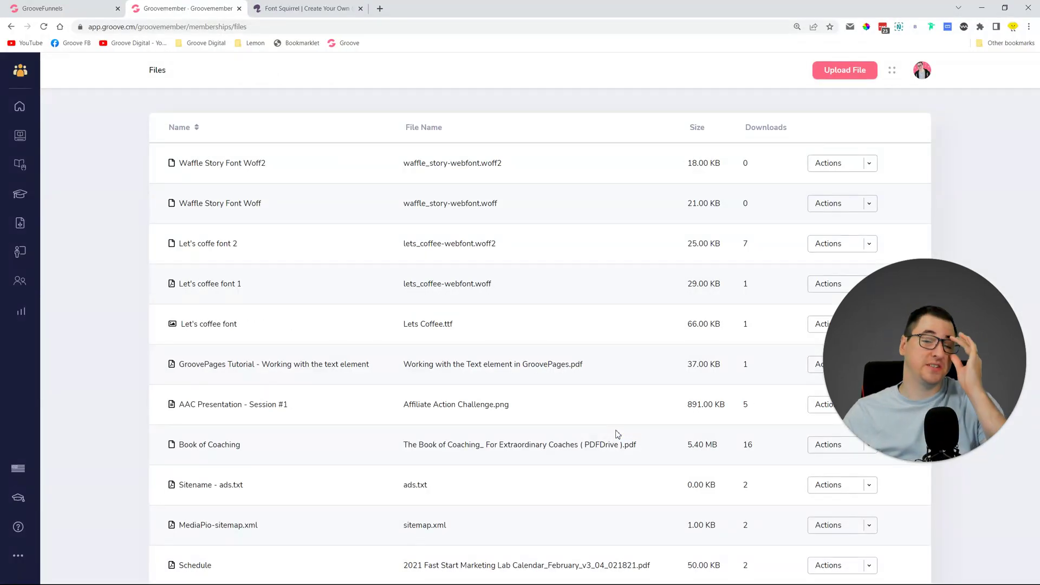
Step: Download Waffle Story Font Woff2 from its copied hosted URL and save it
left_click_drag(395, 168, 515, 163)
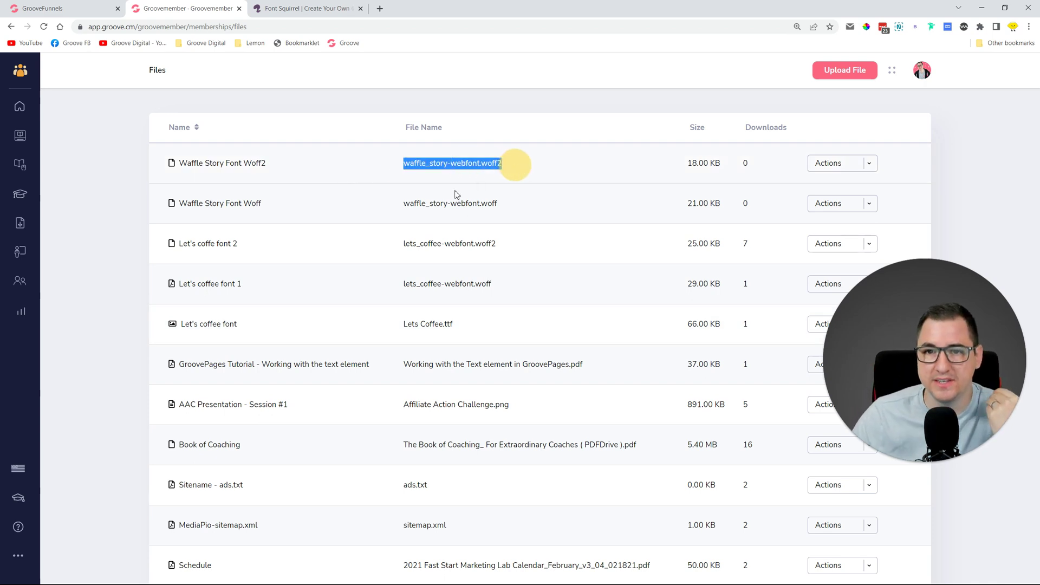
left_click_drag(402, 204, 524, 211)
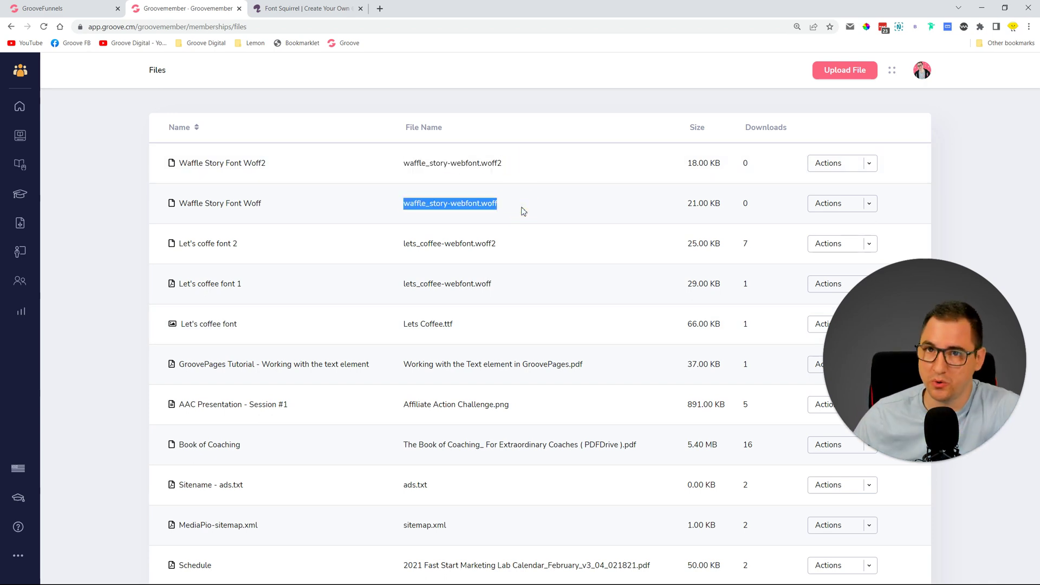
left_click(946, 579)
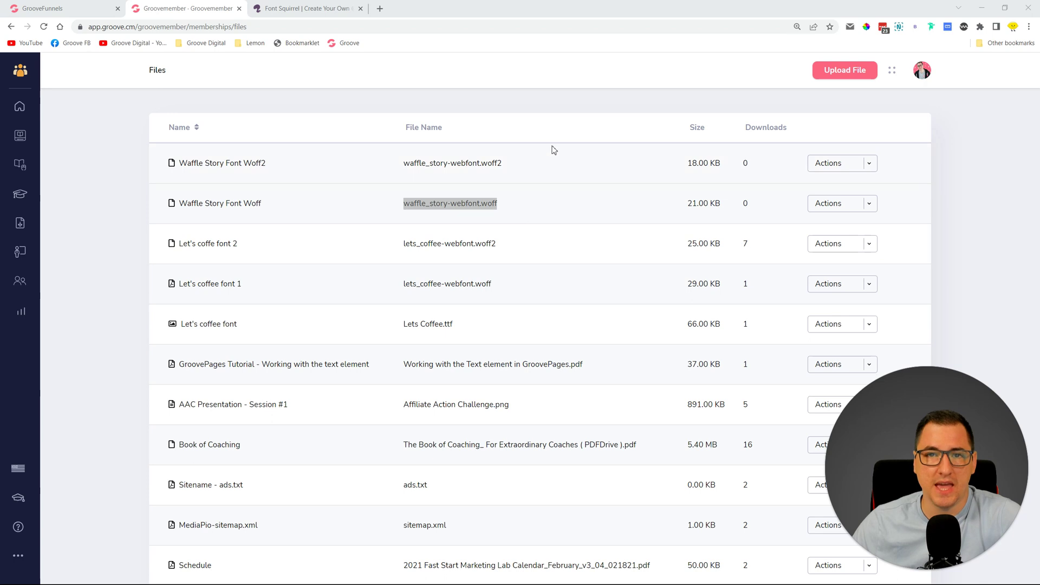
left_click(869, 163)
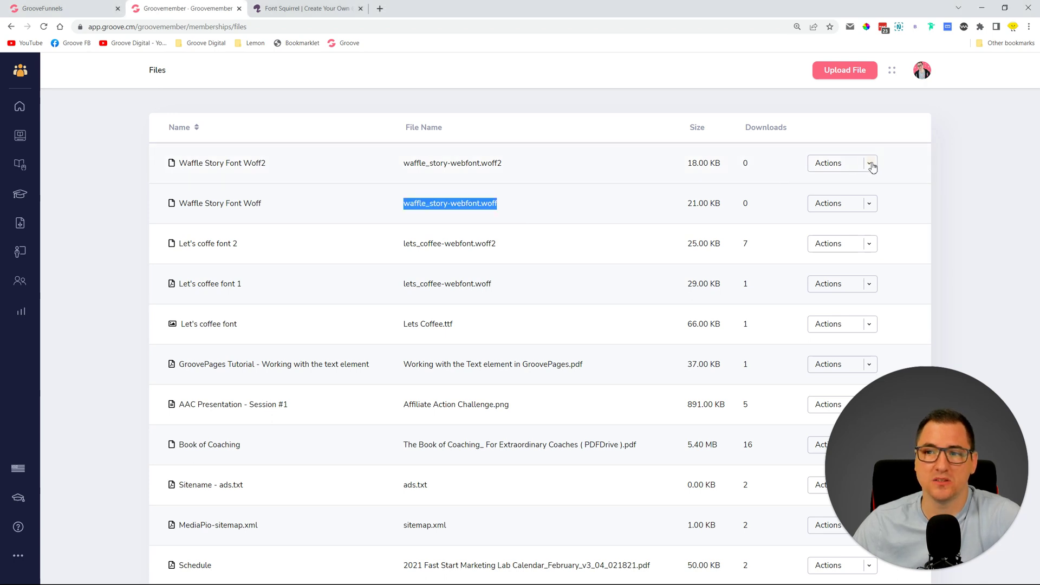
left_click(837, 187)
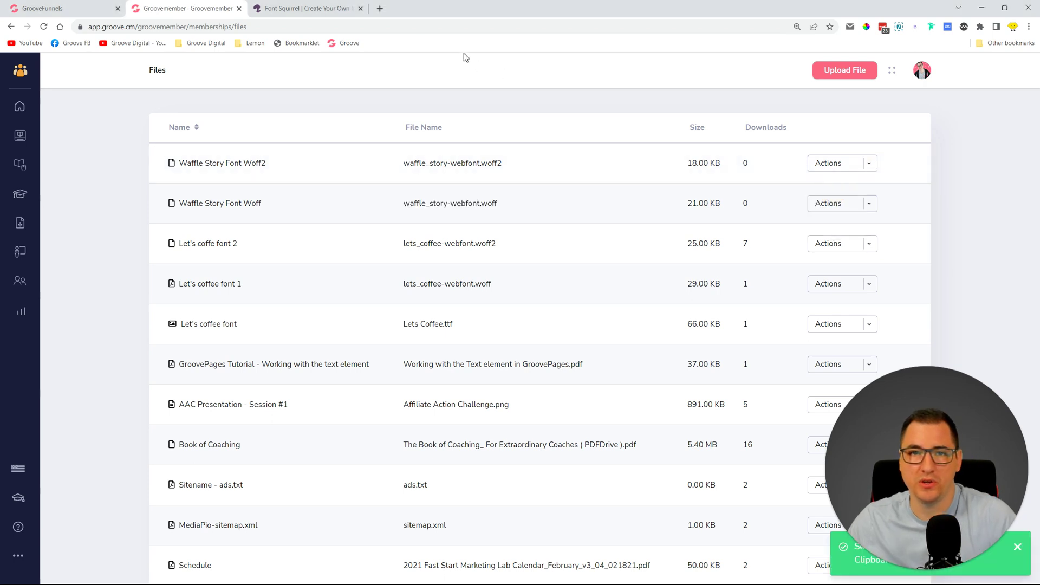
left_click(380, 9)
key("ctrl+v")
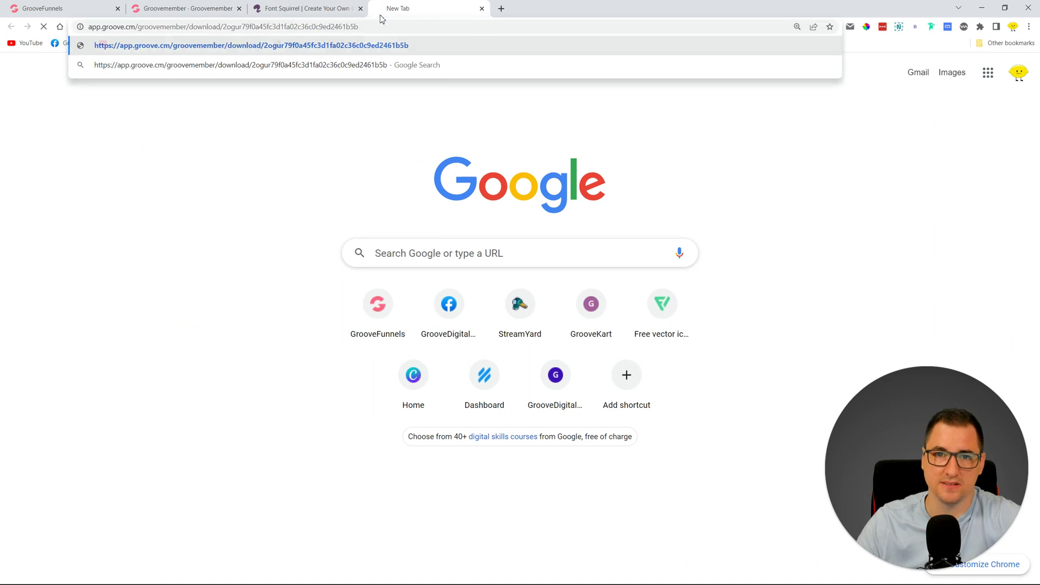
key("Return")
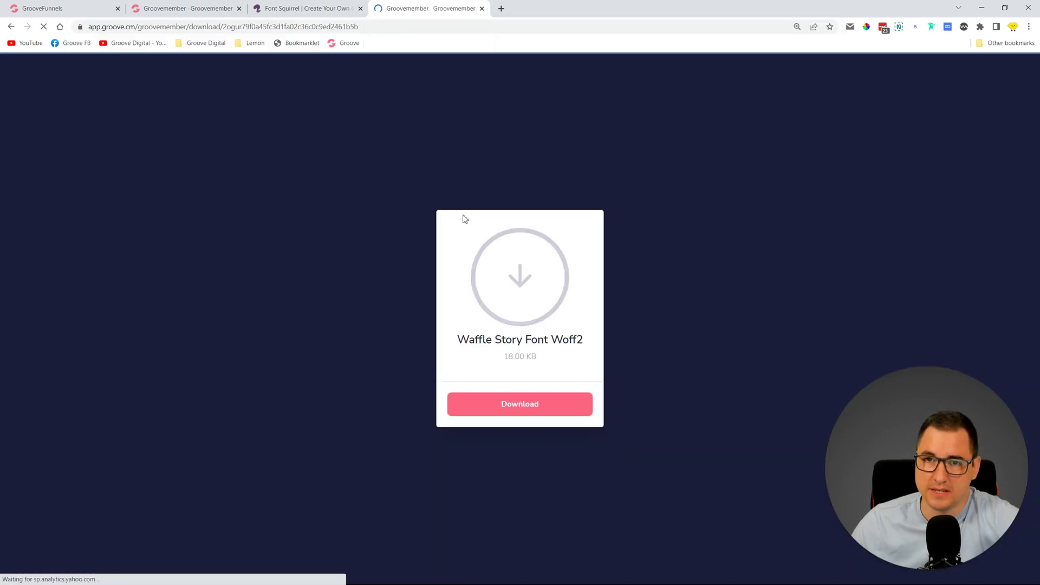
left_click(517, 411)
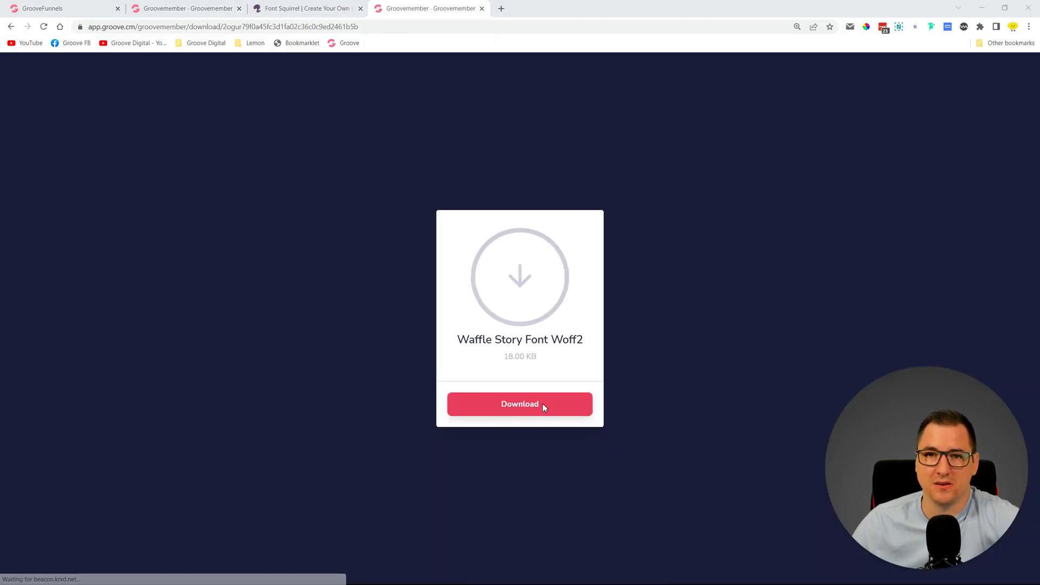
left_click(953, 521)
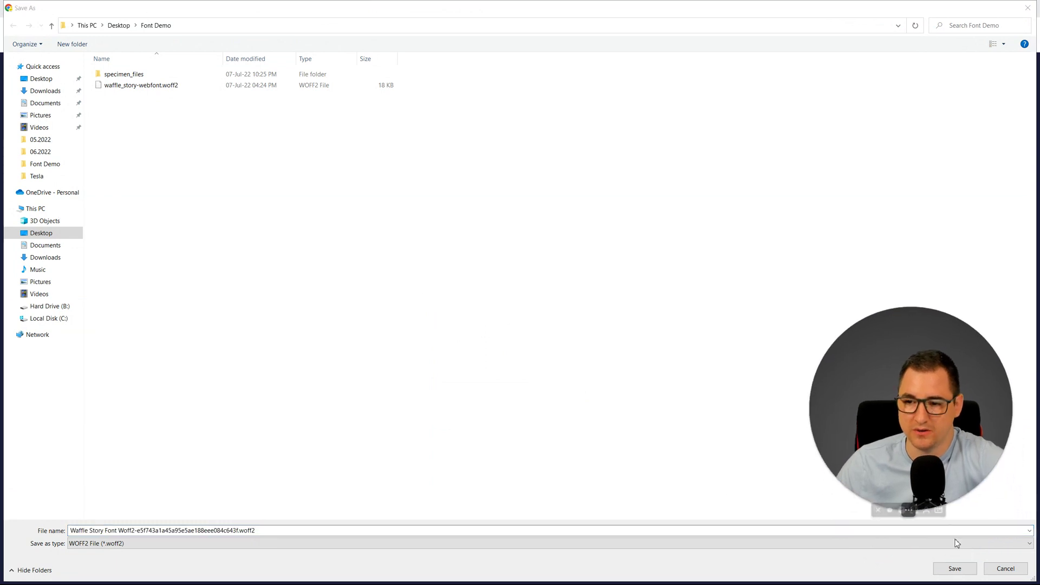
left_click(954, 568)
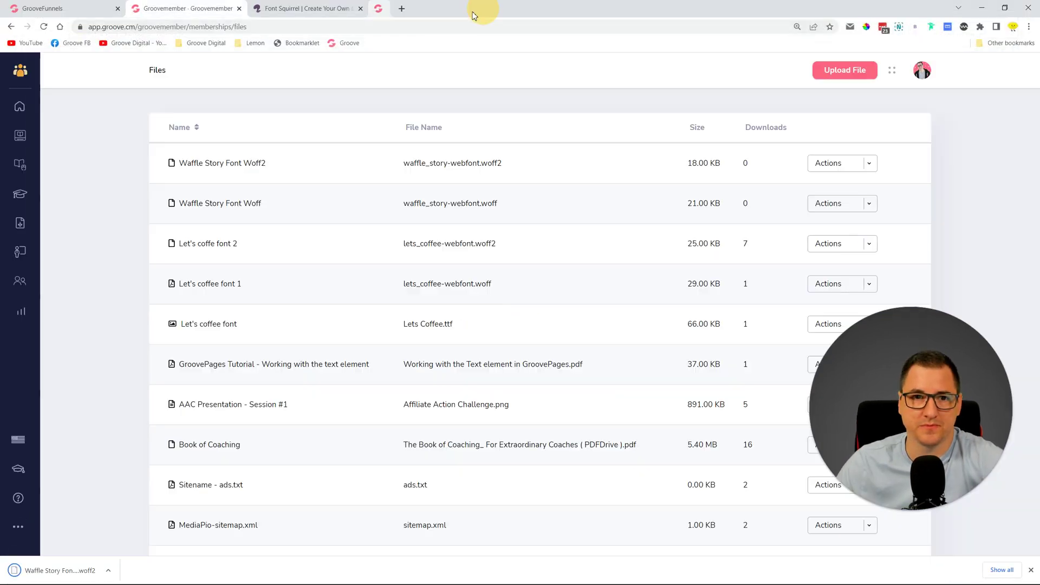
left_click(481, 9)
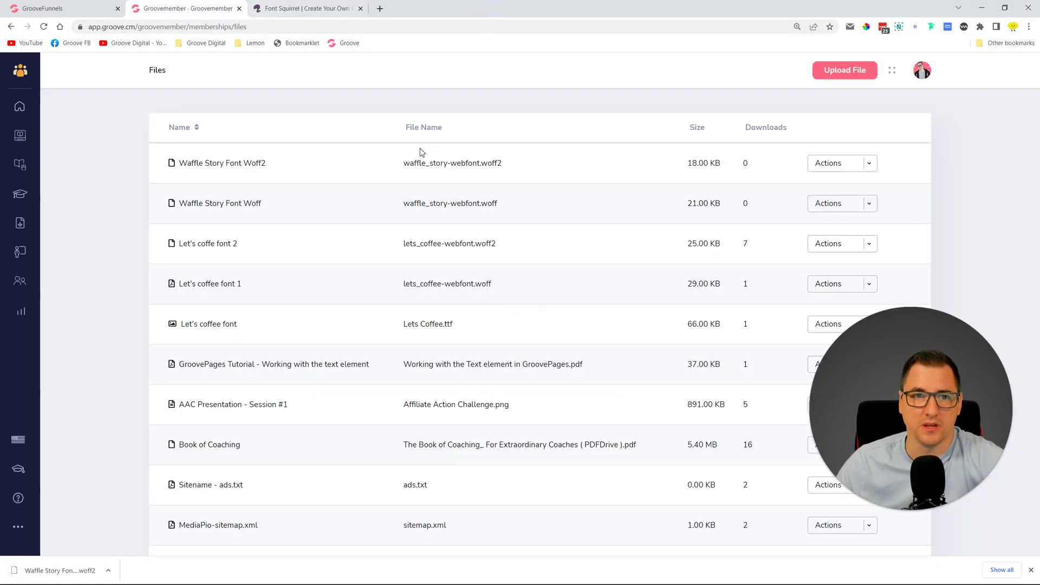
Step: Download Waffle Story Font Woff from its hosted URL into Font Demo, then open that folder
left_click(870, 204)
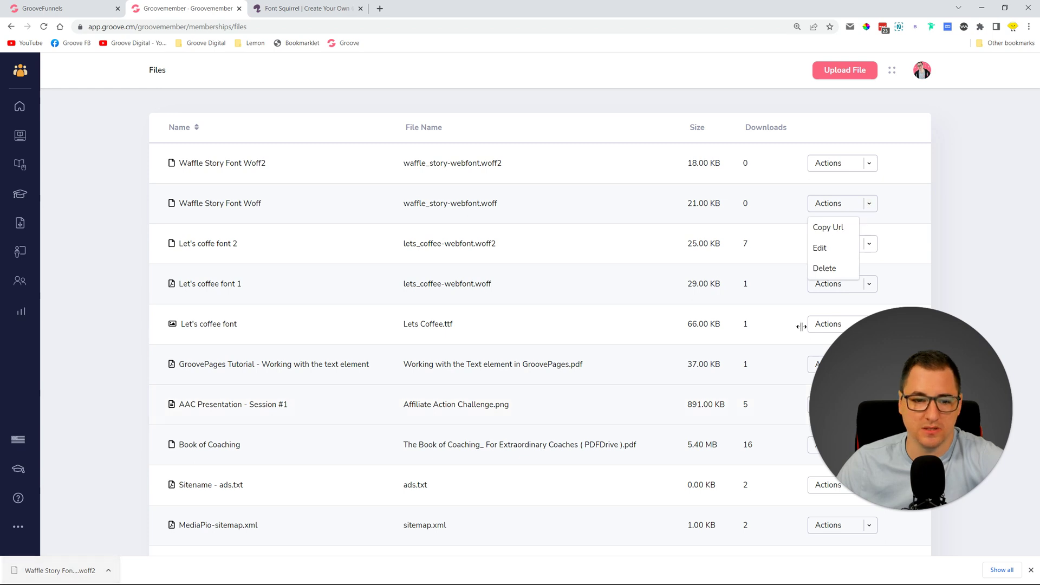
left_click(828, 228)
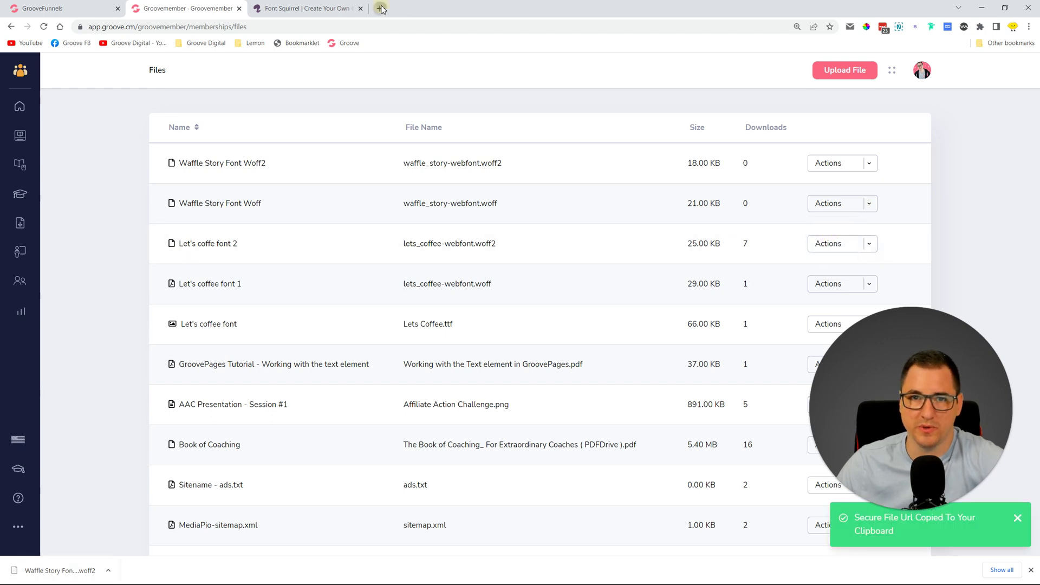
left_click(382, 9)
key("ctrl+v")
key("Return")
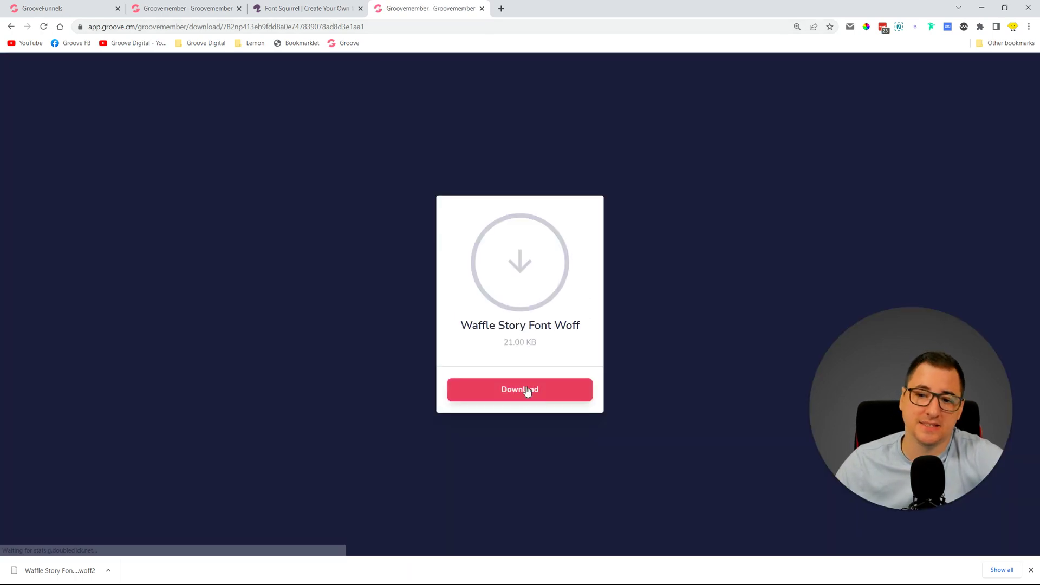
left_click(527, 391)
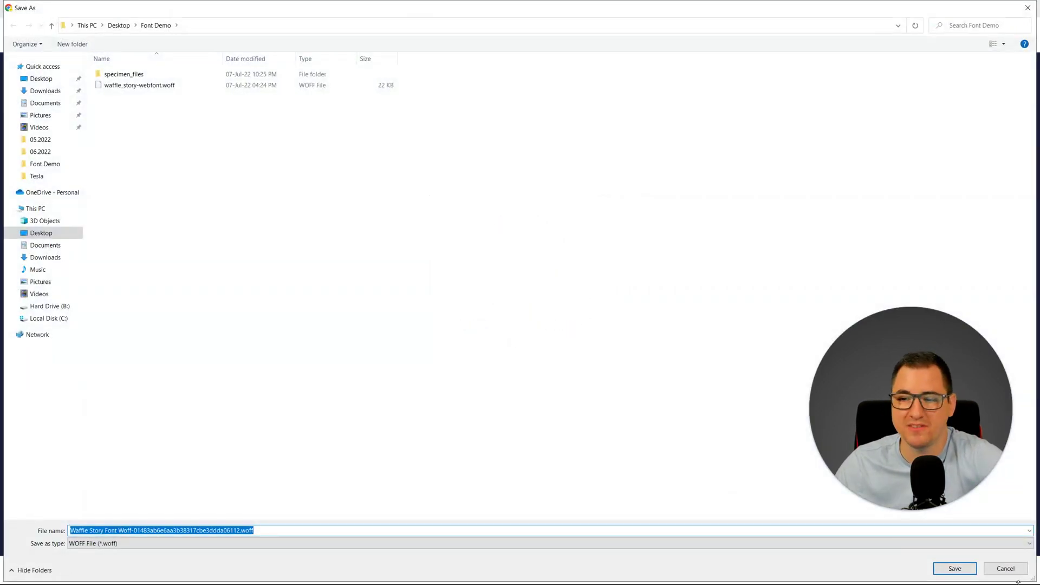
left_click(970, 577)
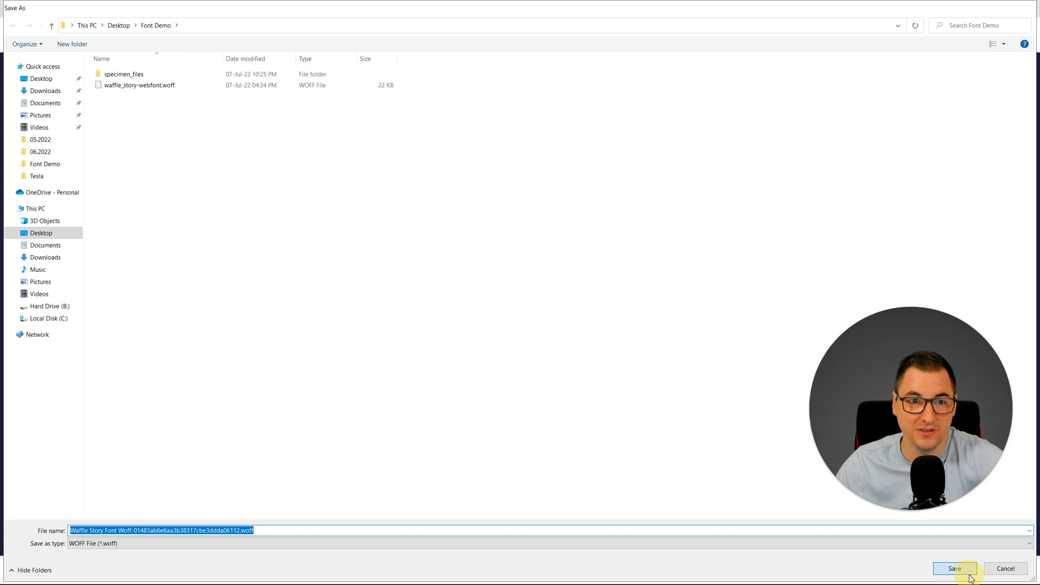
left_click(479, 8)
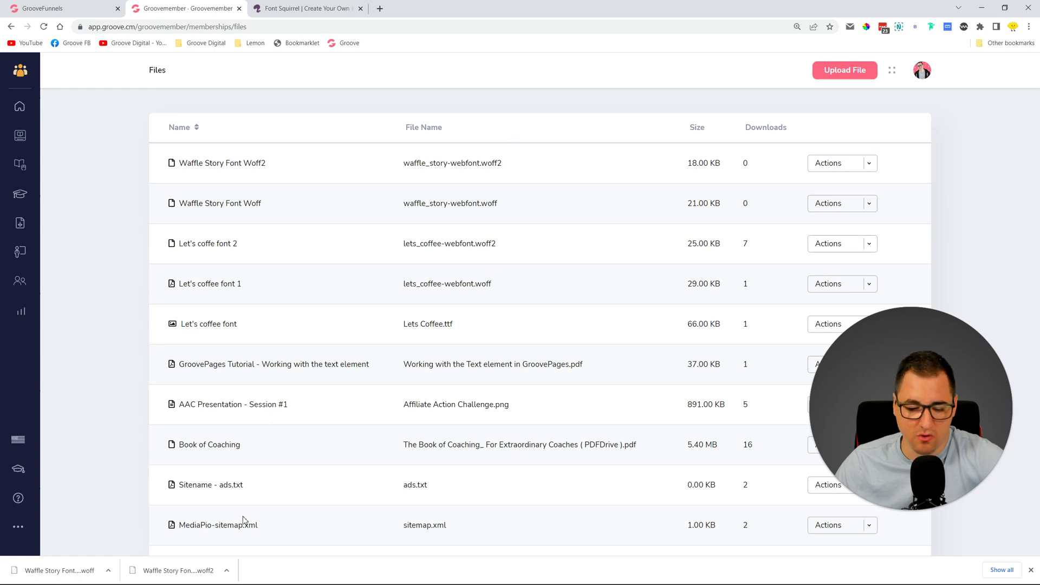
key("super")
left_click(239, 474)
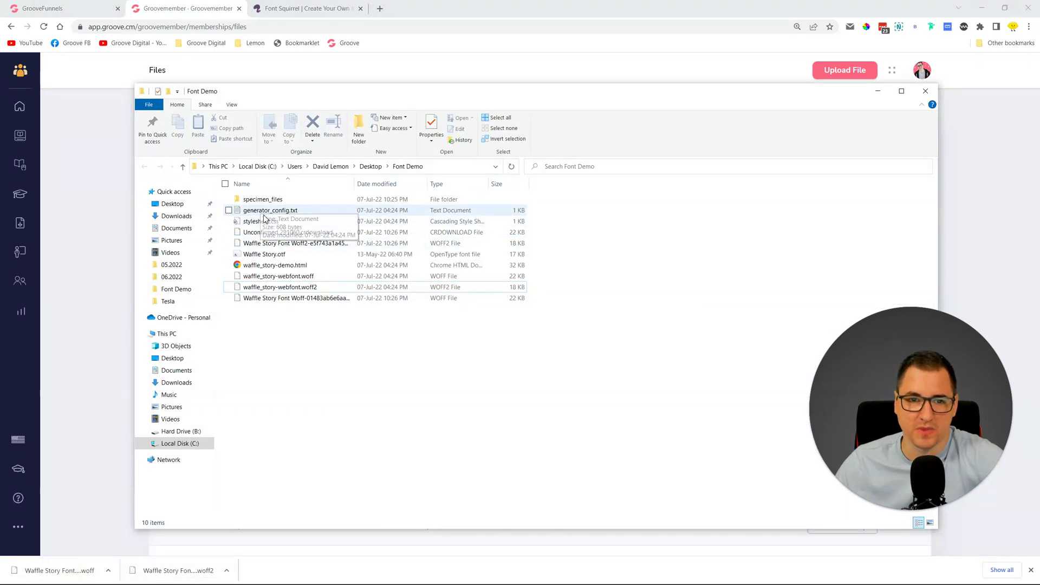
Step: Open stylesheet.css in Notepad, highlight its woff2 and woff file names, and snap Chrome right
double_click(259, 222)
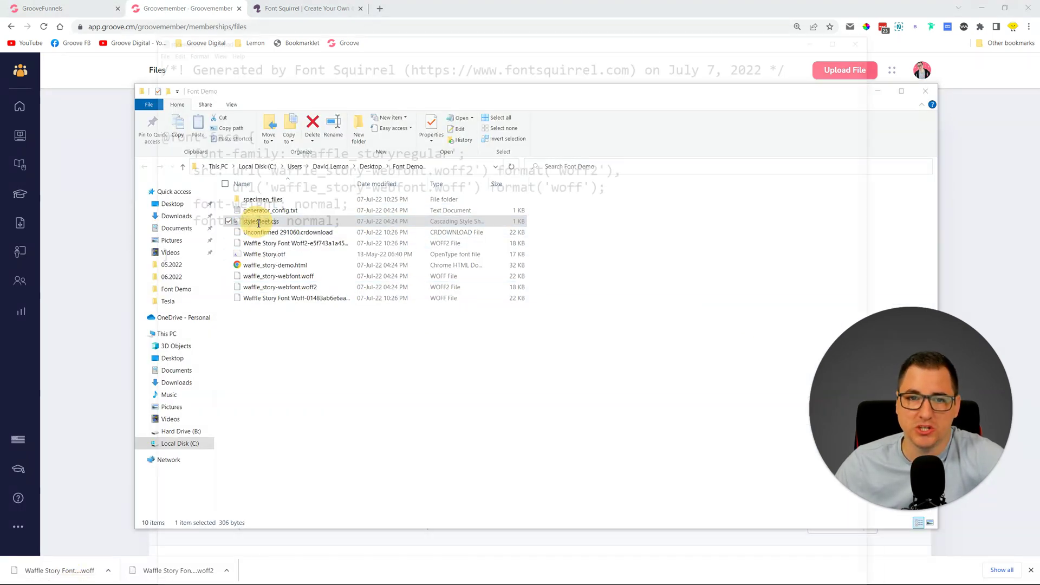
left_click_drag(383, 28, 432, 93)
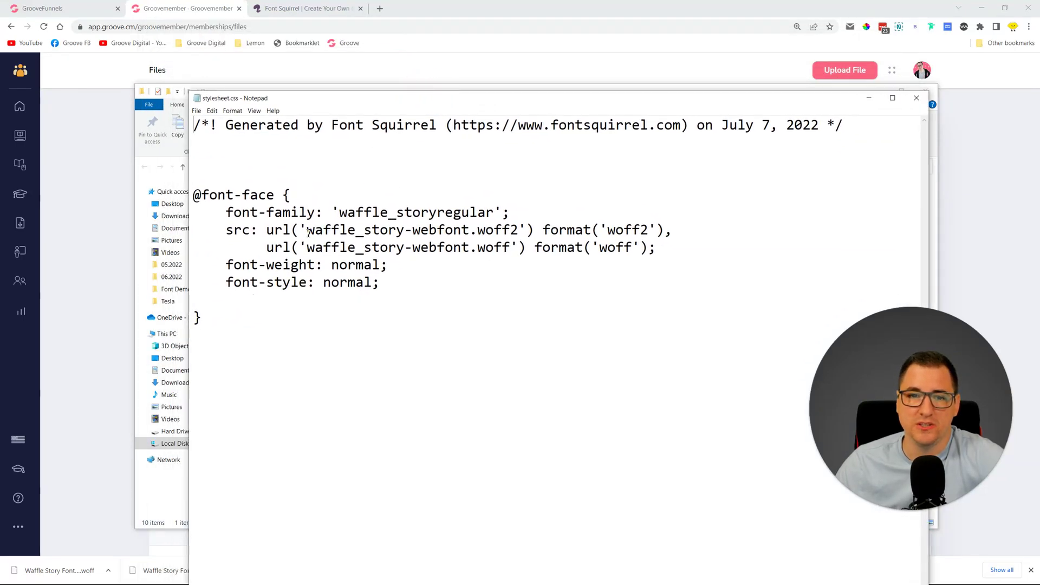
left_click_drag(307, 232, 517, 230)
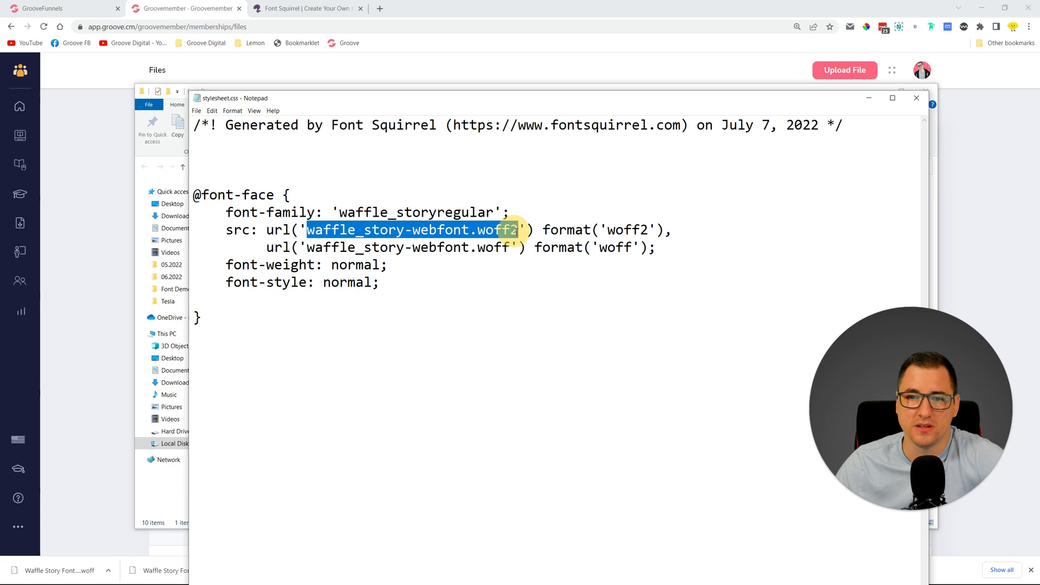
left_click_drag(308, 250, 512, 250)
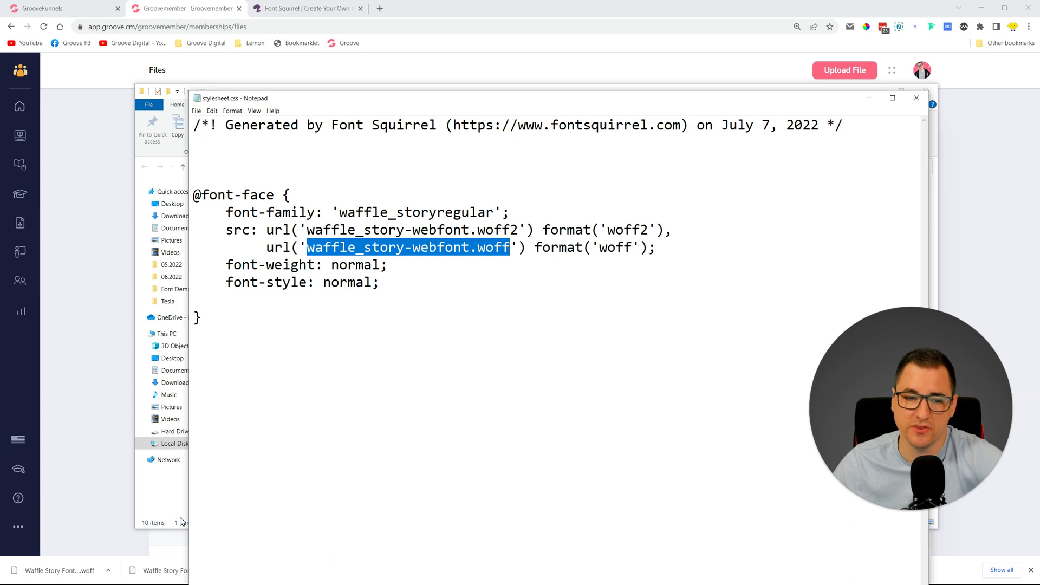
left_click_drag(781, 13, 1037, 38)
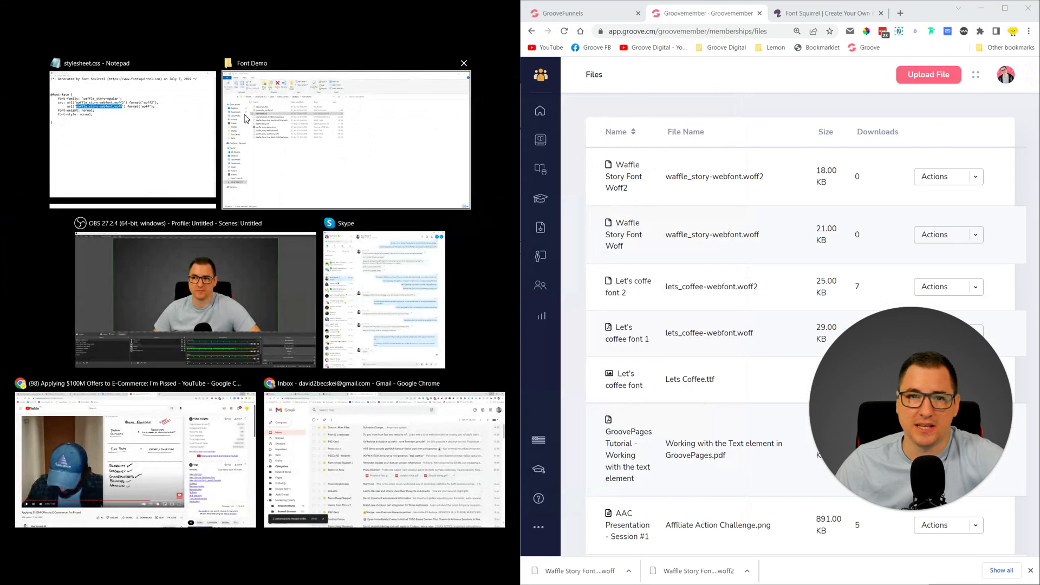
Step: Snap the Notepad stylesheet to the left half and show Chrome's Downloads page beside it
left_click(174, 139)
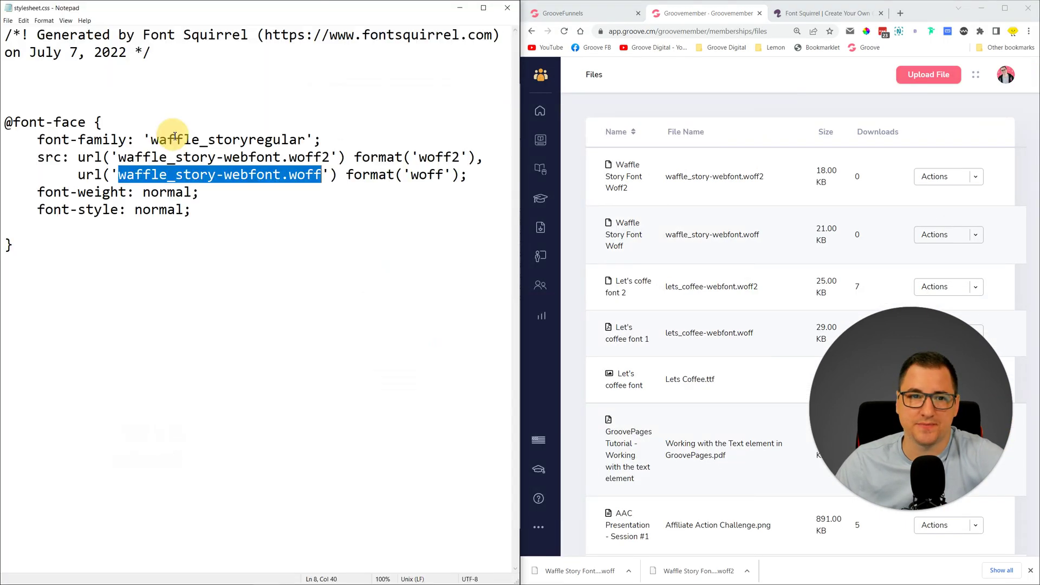
left_click(1029, 32)
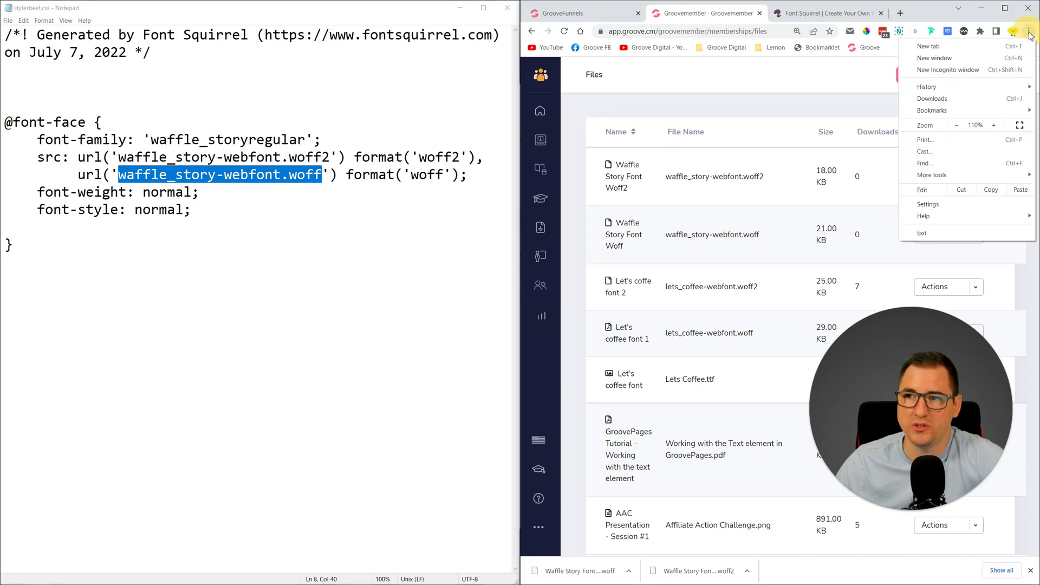
left_click(975, 105)
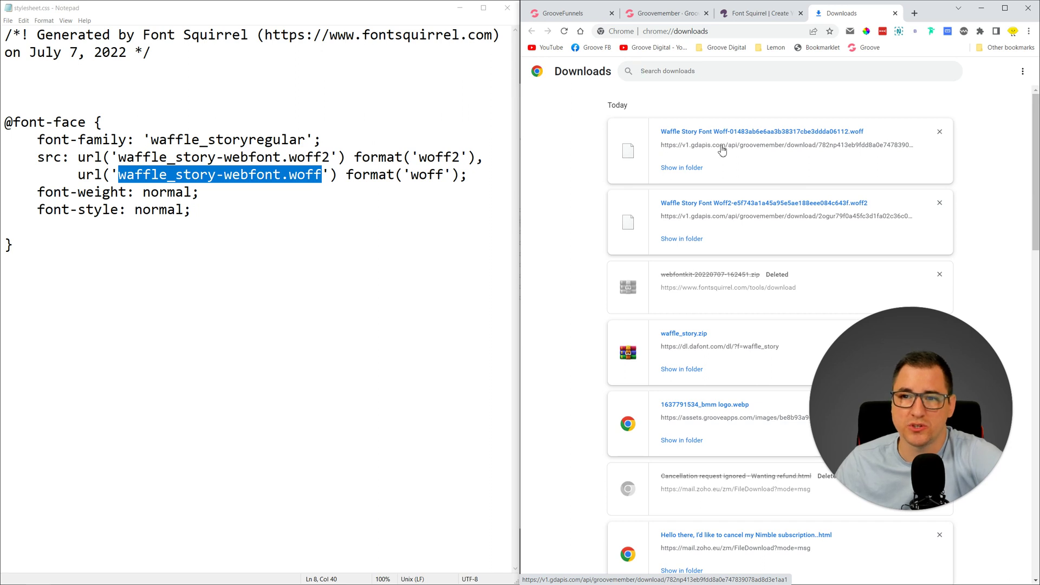
Step: Replace the woff file name in the second src url with the hosted Woff download link
right_click(745, 153)
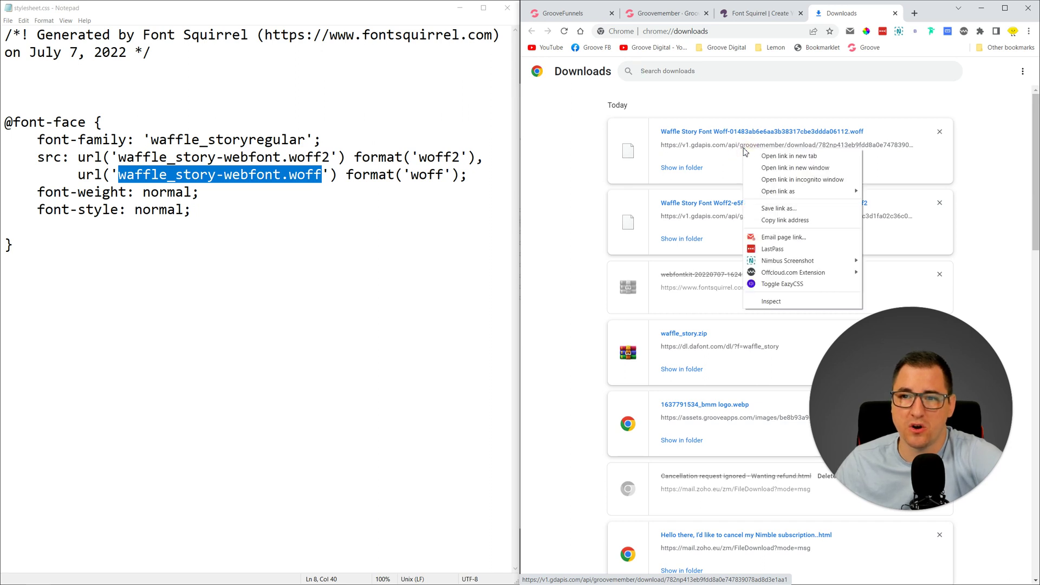
left_click(780, 220)
left_click(326, 177)
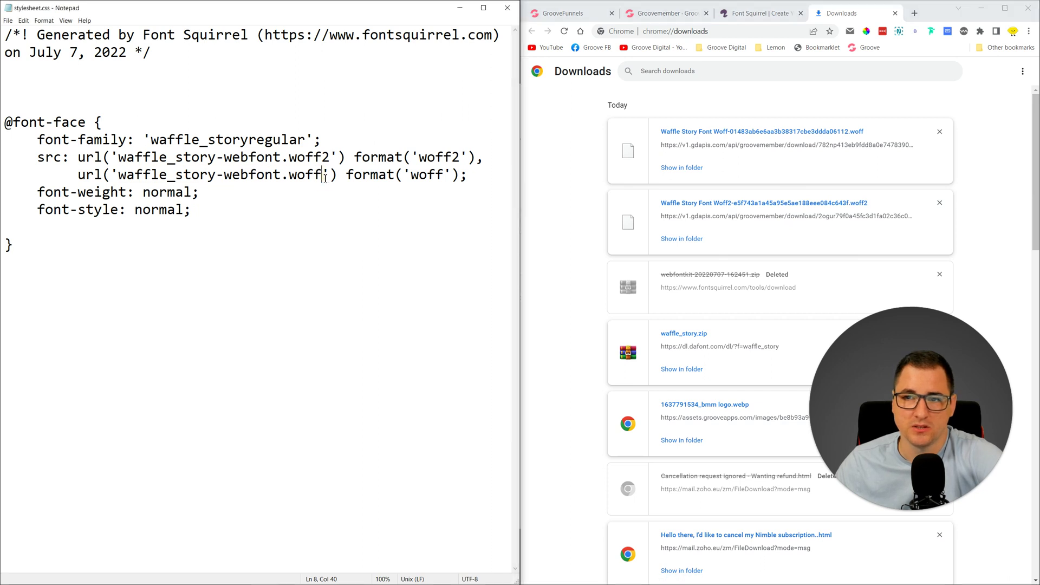
left_click_drag(324, 178, 119, 174)
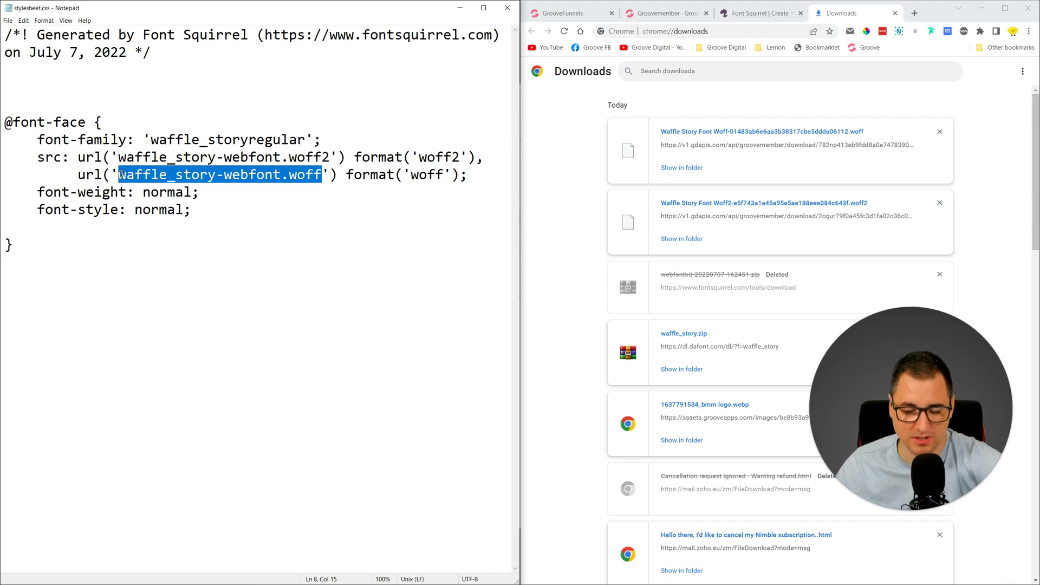
type("https://v1.gdapis.com/api/groovemember/download/782np413eb9fdd8a0e747839078ad8d3e1aa1")
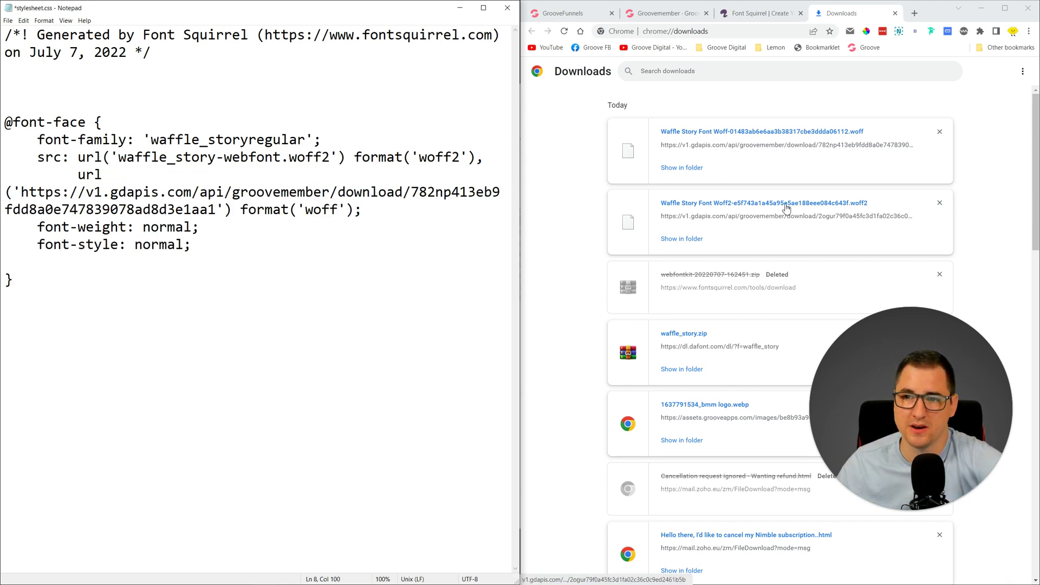
Step: Replace the woff2 file name in the first src url with the hosted Woff2 download link
right_click(840, 220)
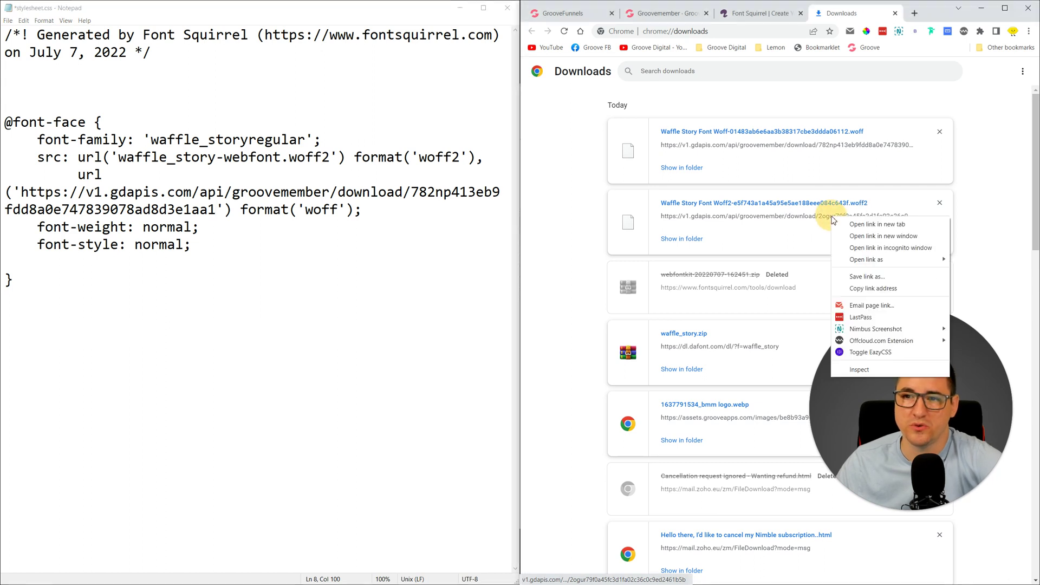
left_click(873, 286)
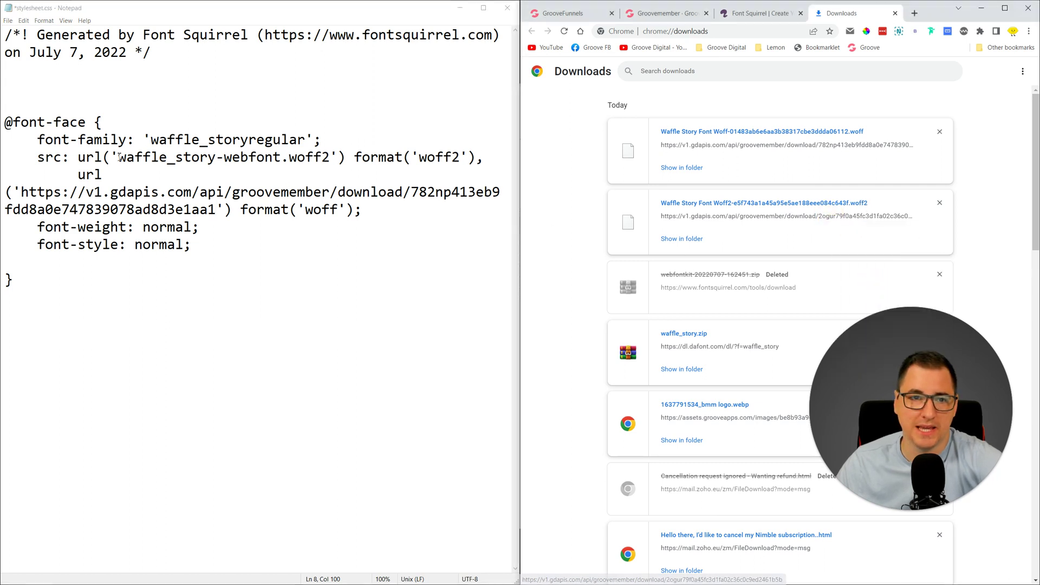
left_click_drag(116, 157, 329, 161)
key("ctrl+v")
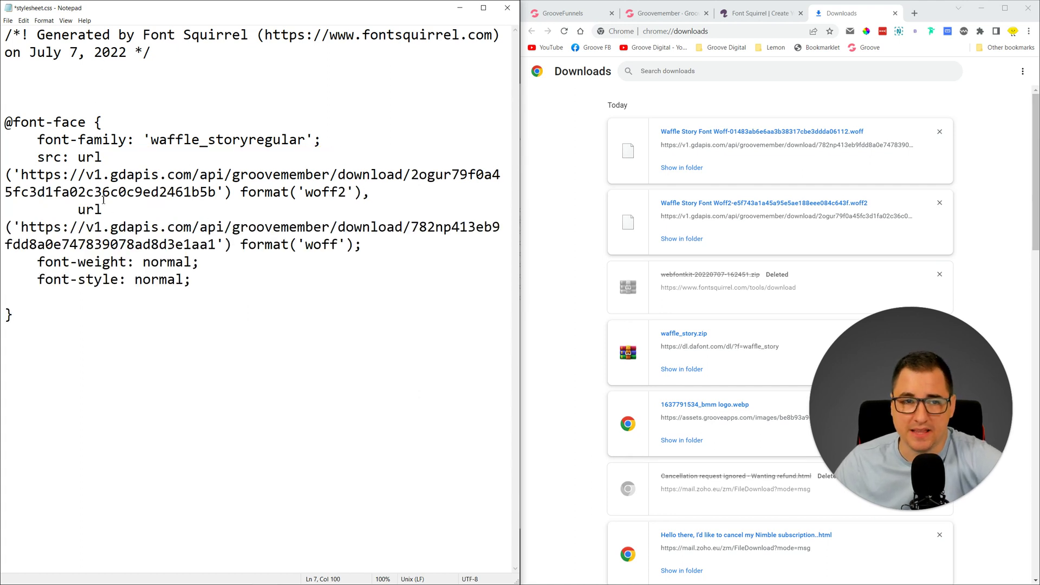
left_click_drag(98, 124, 94, 124)
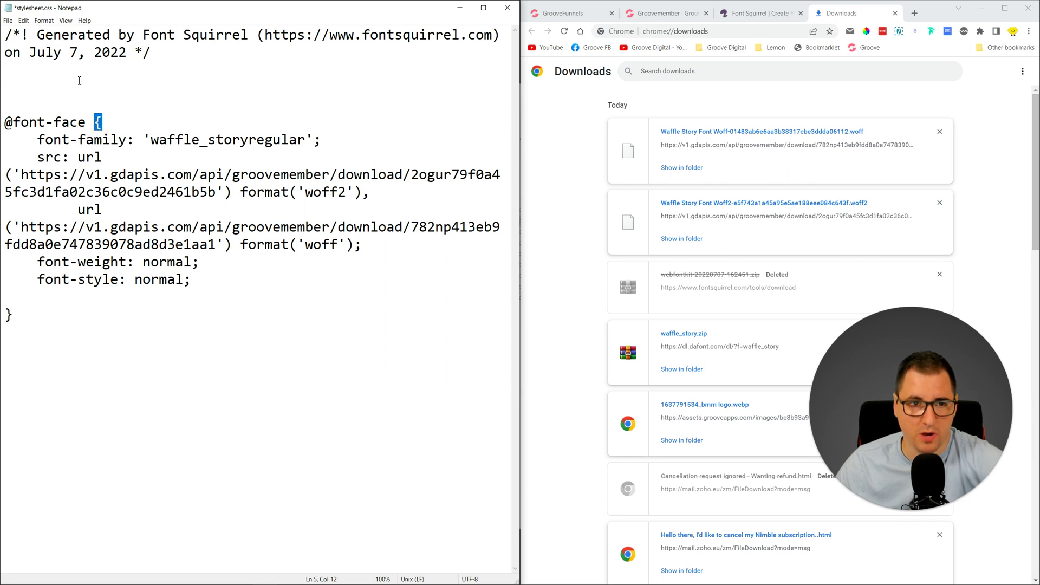
Step: Copy the font-family: 'waffle_storyregular'; declaration into a new braced rule on line 14
left_click(123, 320)
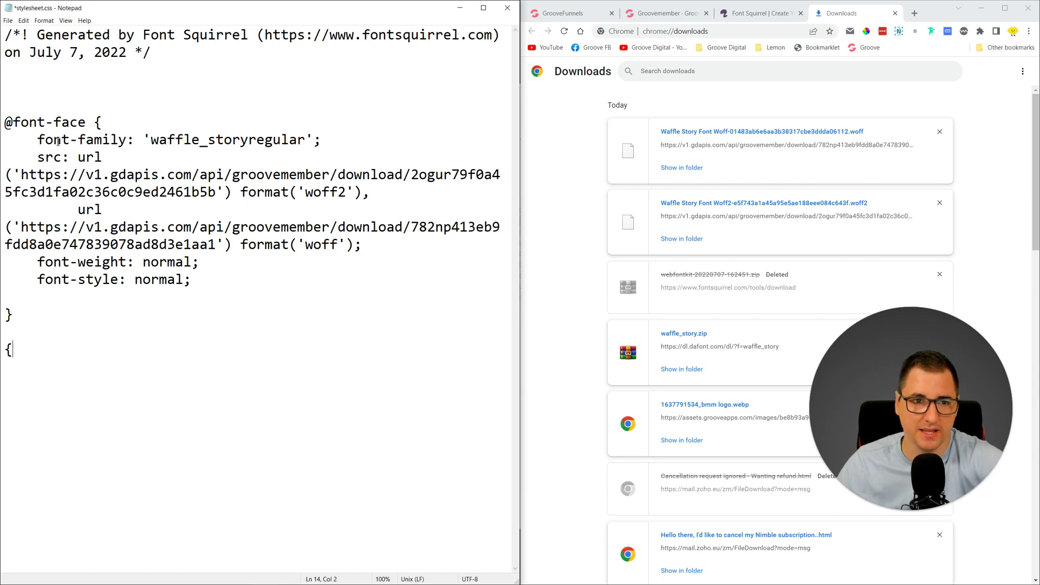
left_click_drag(75, 140, 323, 141)
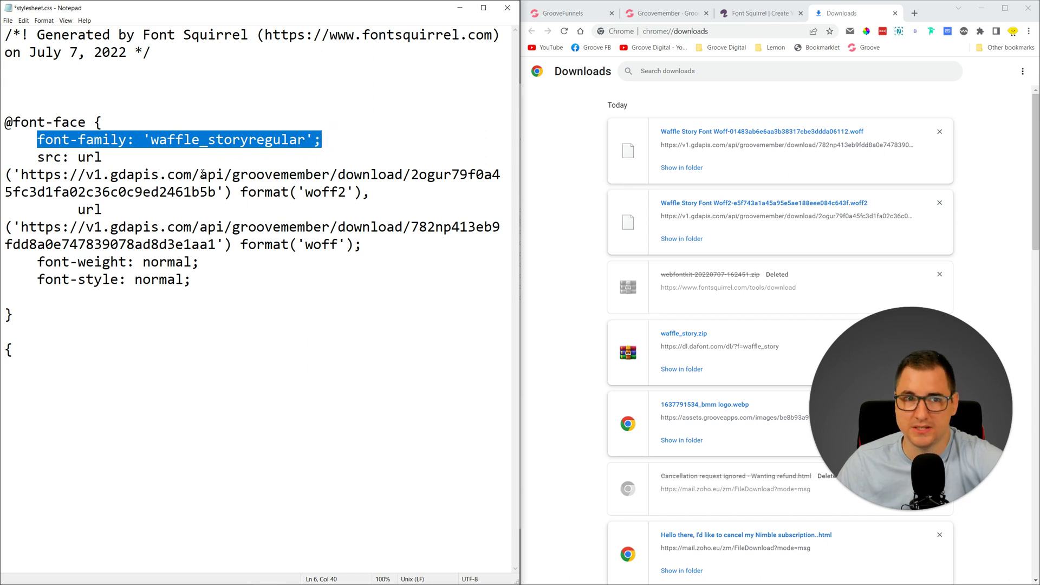
left_click(73, 350)
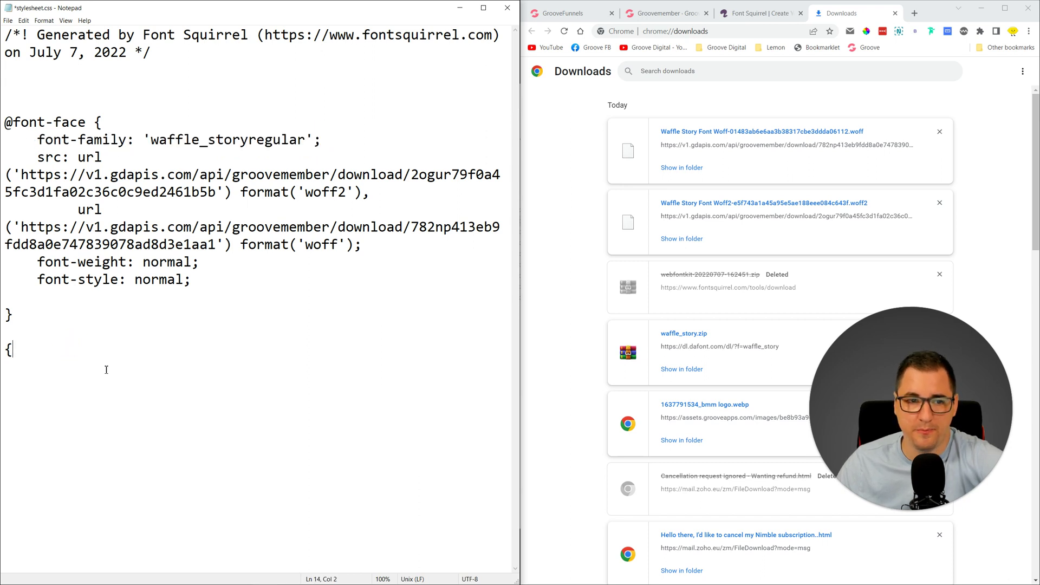
key("ctrl+v")
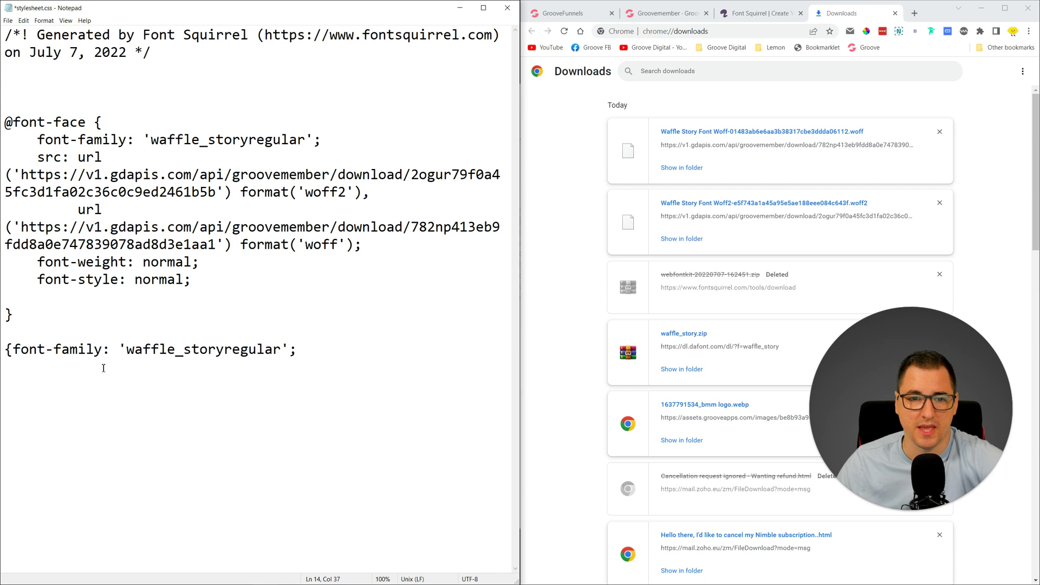
left_click(353, 362)
key("ctrl+v")
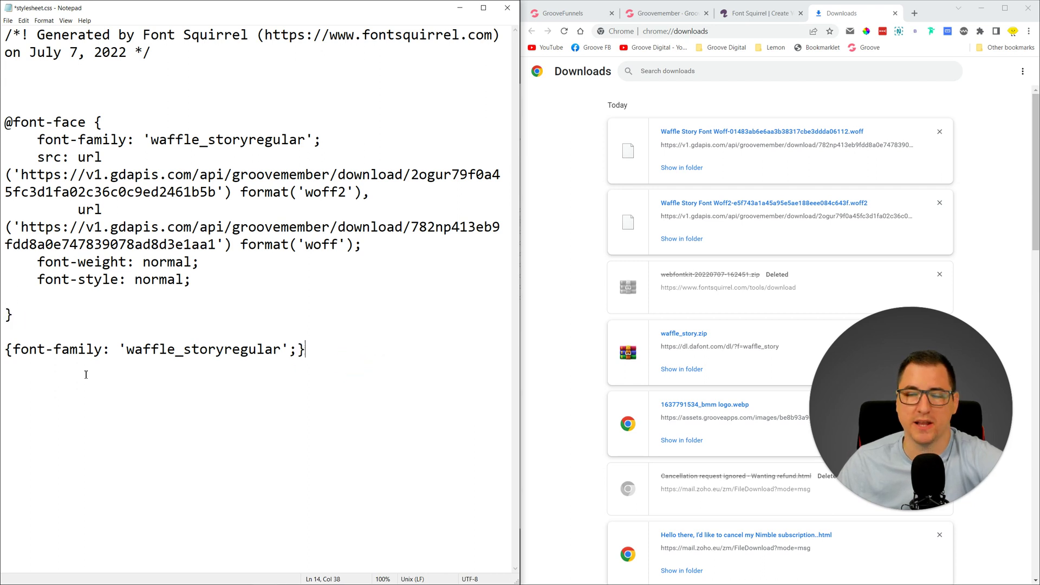
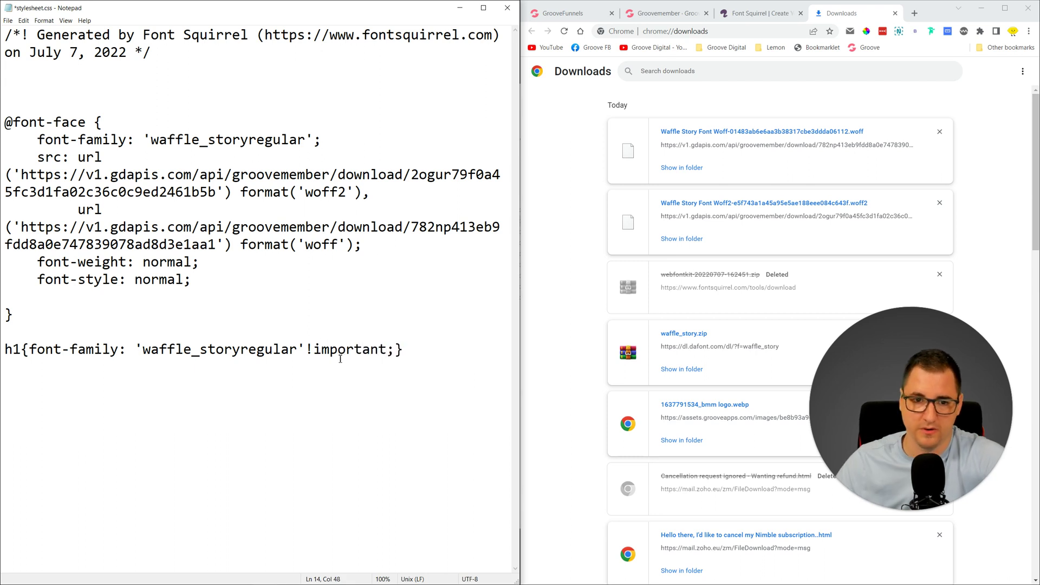
left_click_drag(425, 353, 9, 123)
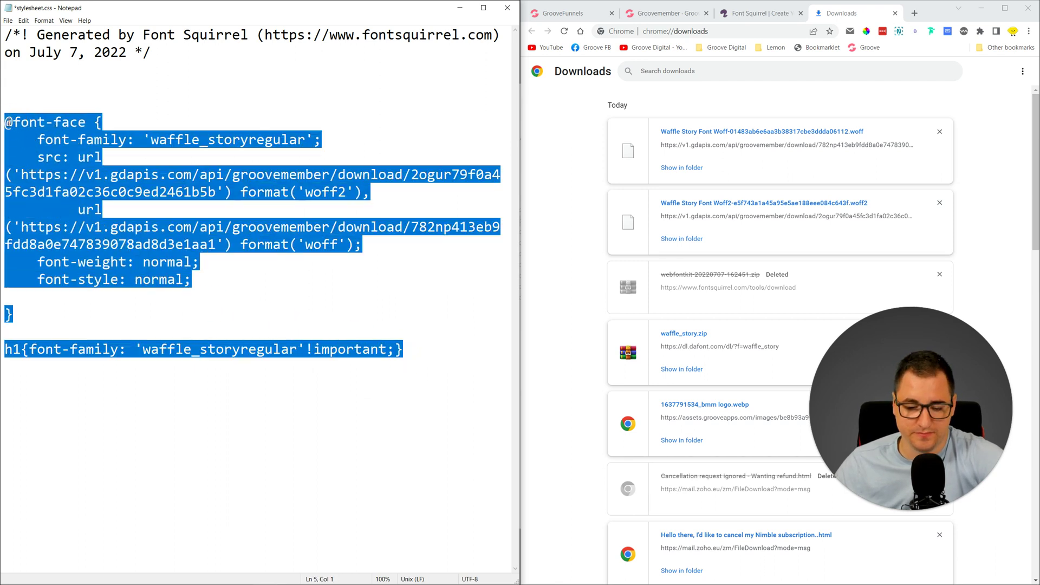
left_click(564, 13)
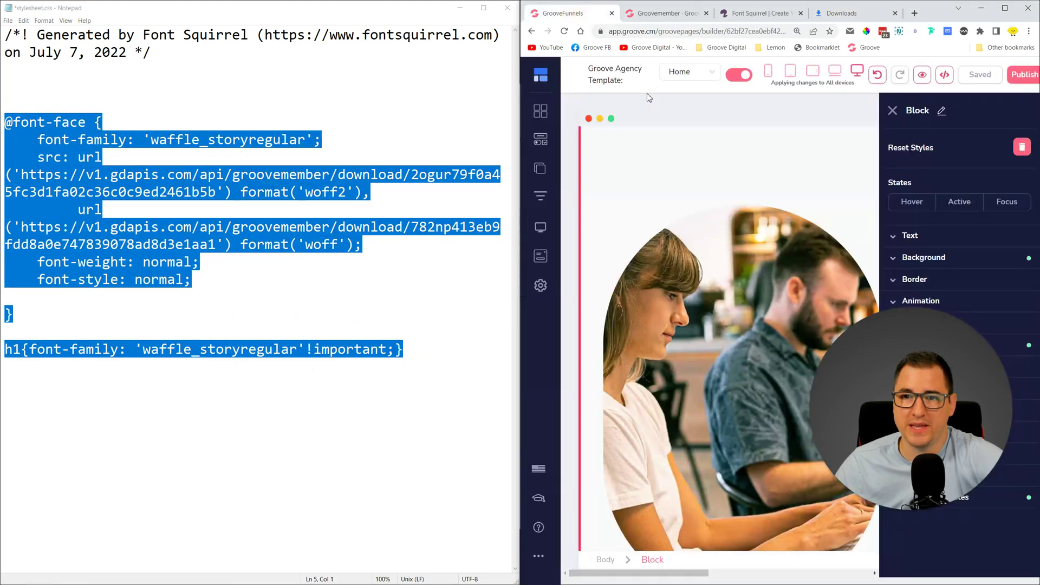
Step: Maximize the browser and open the Site settings panel
left_click(1005, 10)
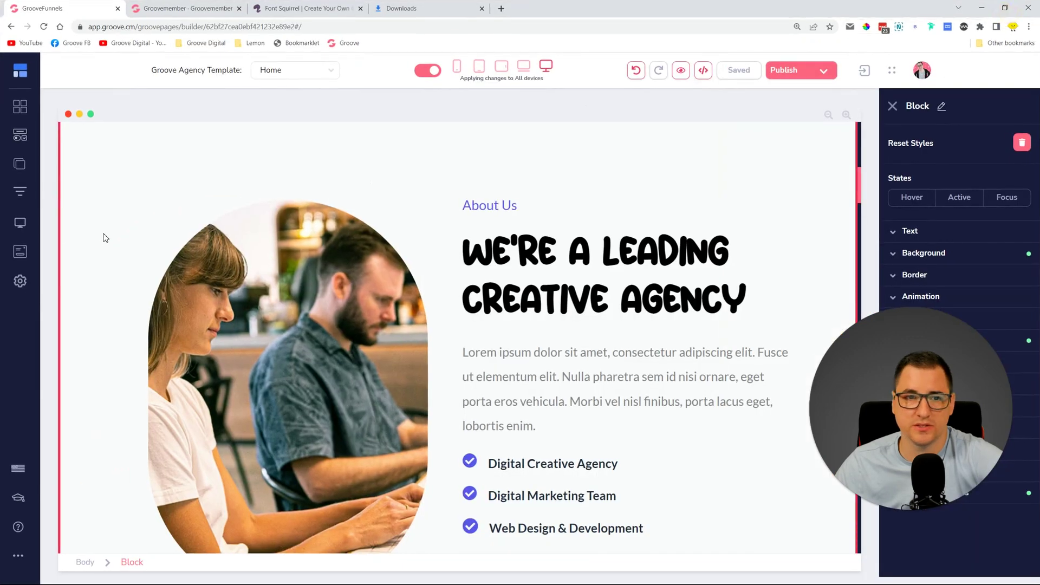
left_click(20, 280)
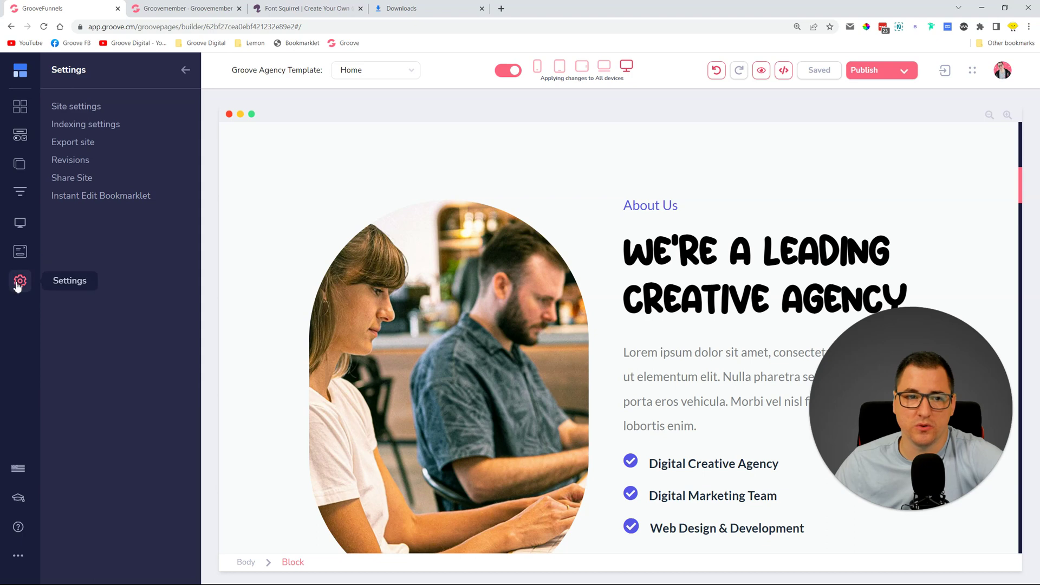
left_click(56, 107)
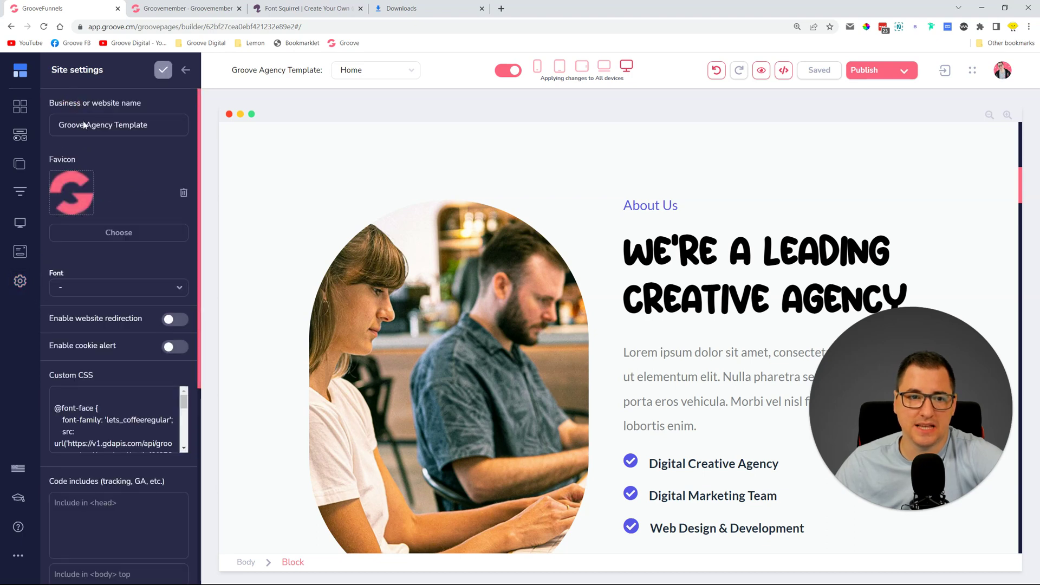
scroll(84, 126, "down", 1)
Step: Replace the old lets_coffeeregular Custom CSS with the pasted waffle_storyregular rules and save
left_click(61, 337)
left_click_drag(62, 337, 266, 544)
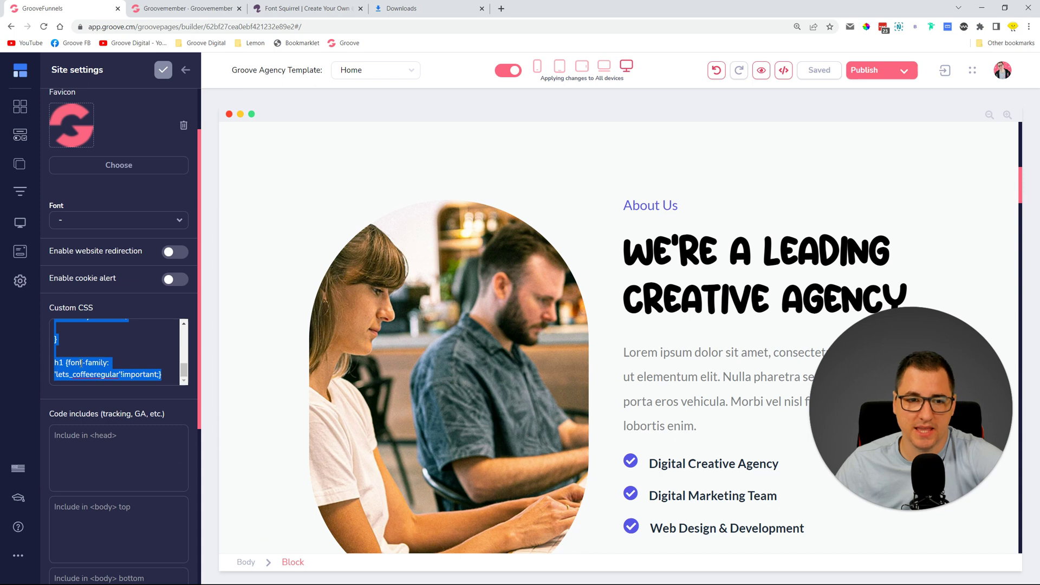
scroll(91, 355, "up", 5)
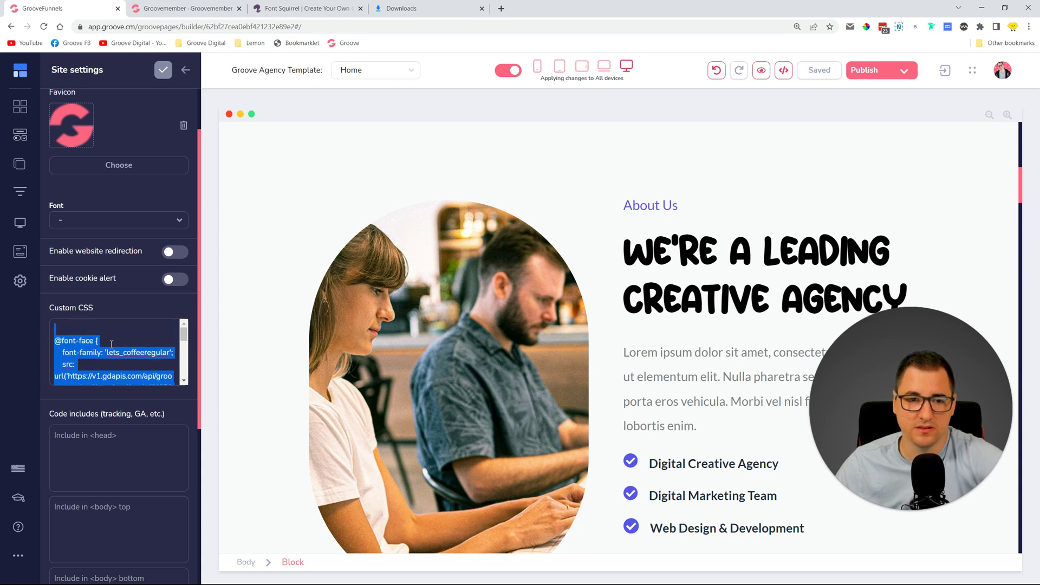
scroll(123, 353, "down", 5)
left_click(164, 374)
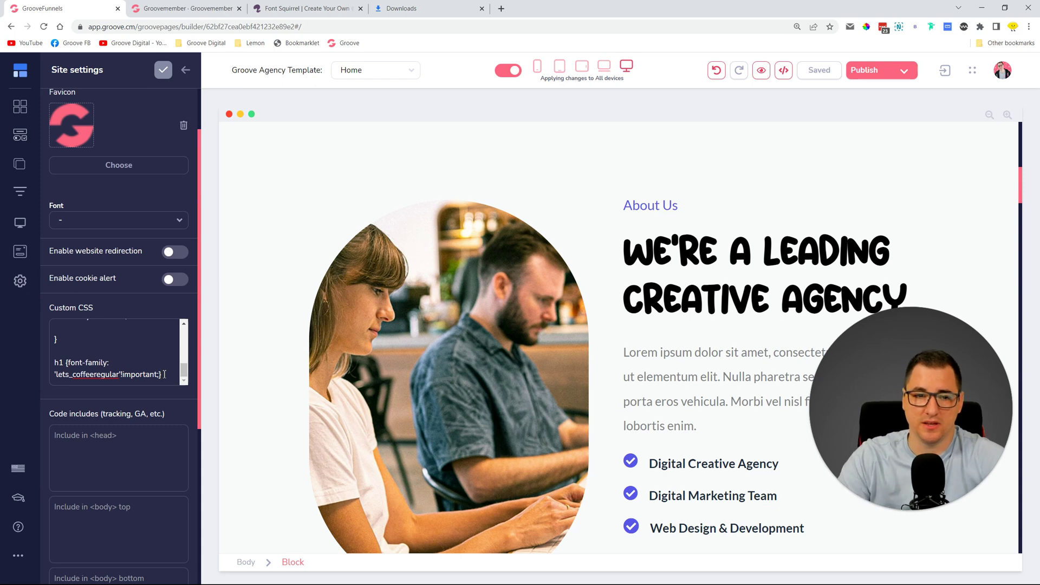
key("ctrl+a")
key("BackSpace")
key("ctrl+v")
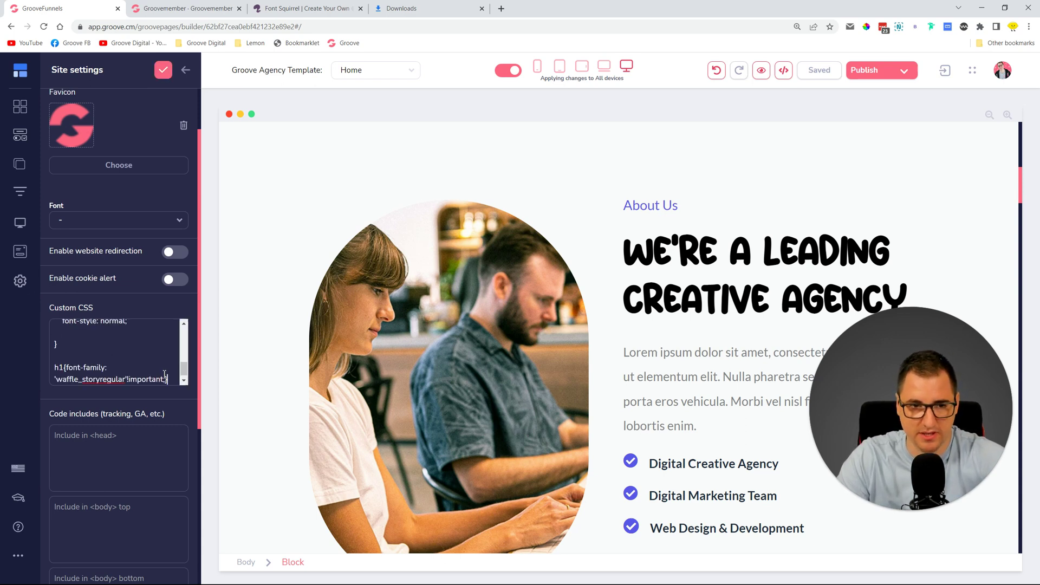
left_click(164, 71)
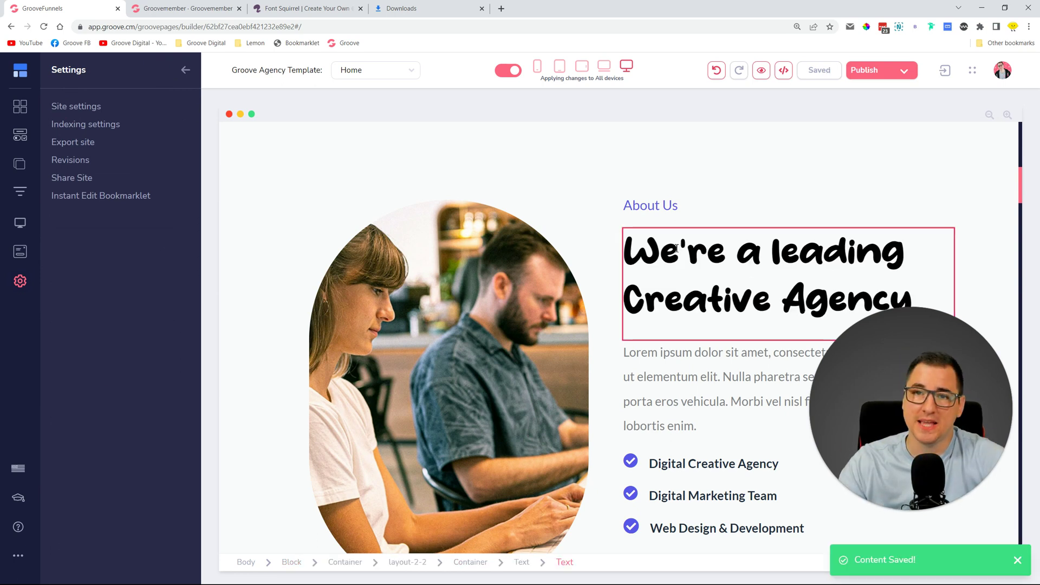
Step: Set the Creative Design Solutions heading to Heading 1
scroll(681, 248, "down", 10)
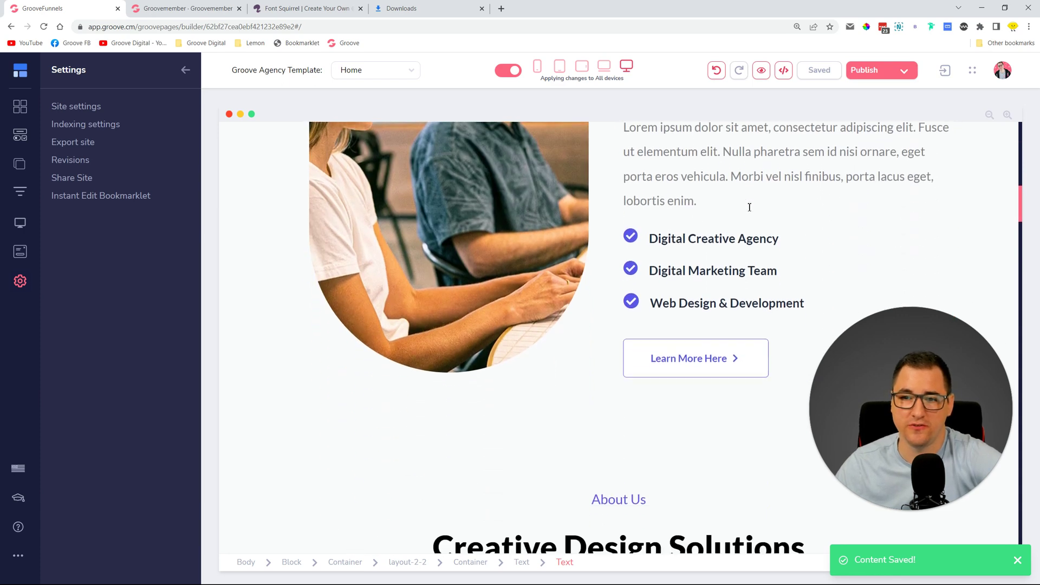
left_click(612, 234)
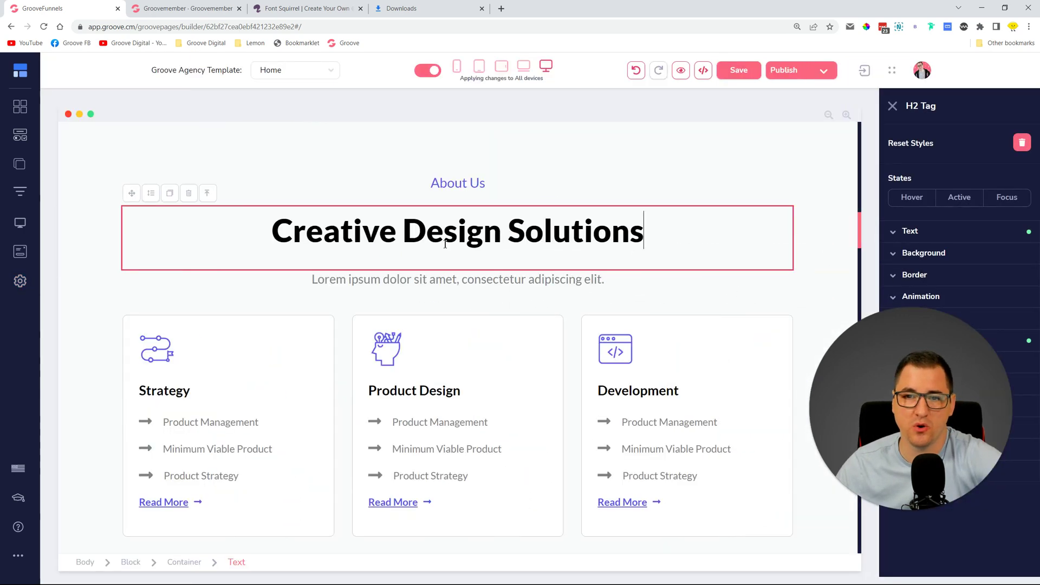
triple_click(441, 232)
left_click(382, 202)
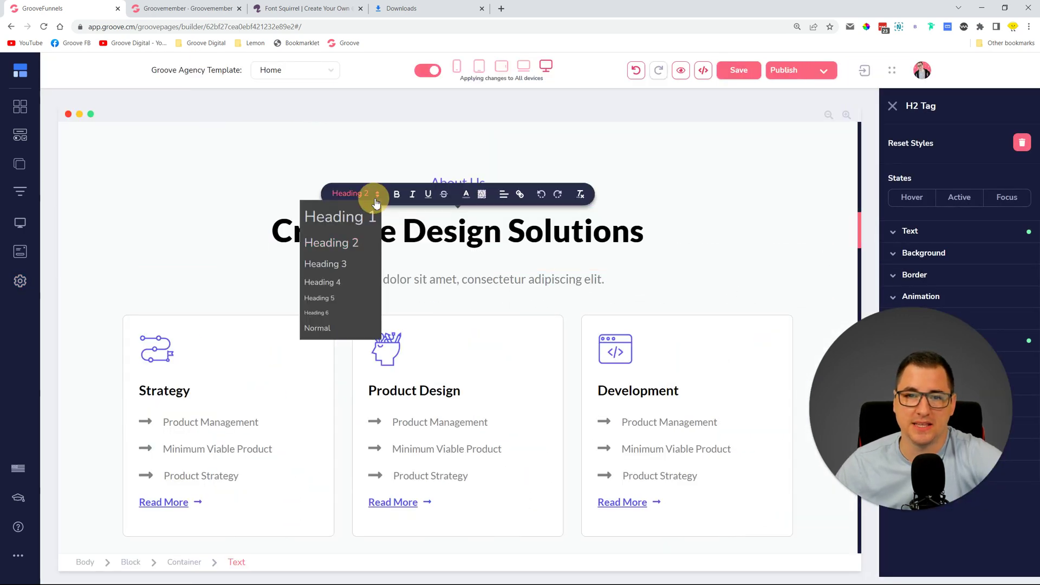
left_click(349, 216)
Step: Confirm the heading is H1, save the page, and open the preview
left_click(243, 189)
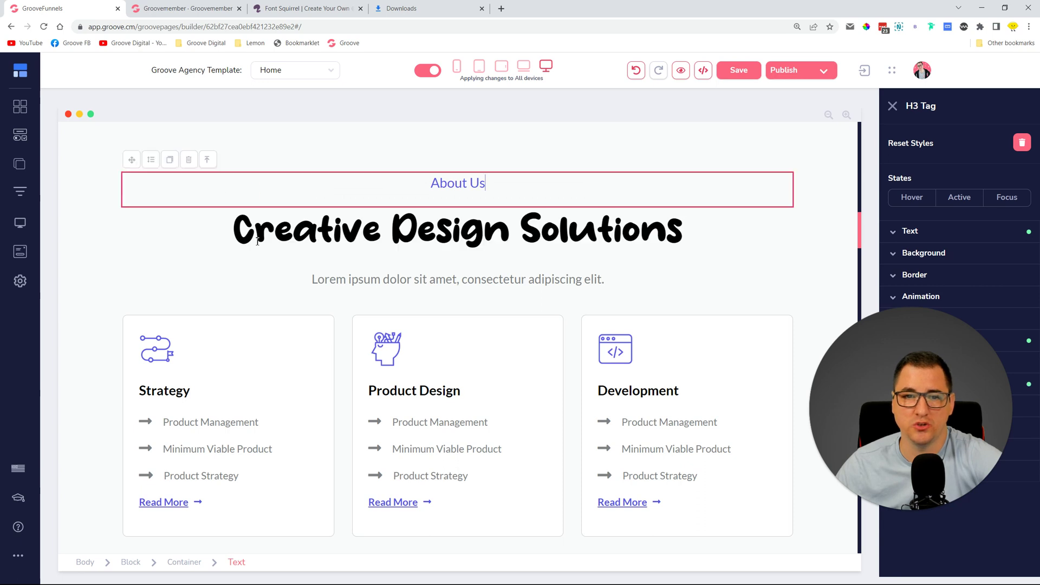
left_click_drag(239, 239, 708, 237)
left_click(741, 234)
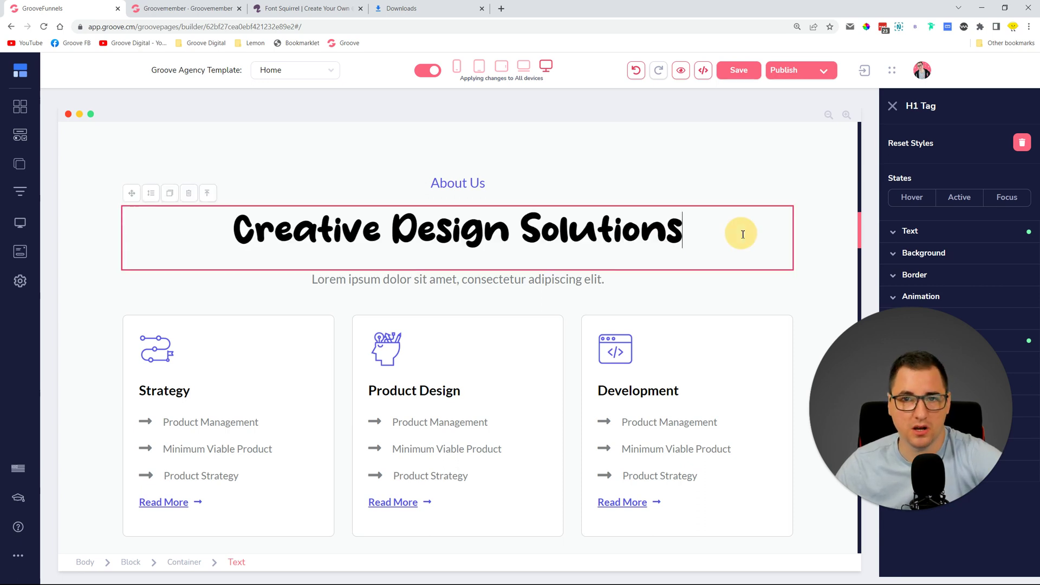
left_click(643, 187)
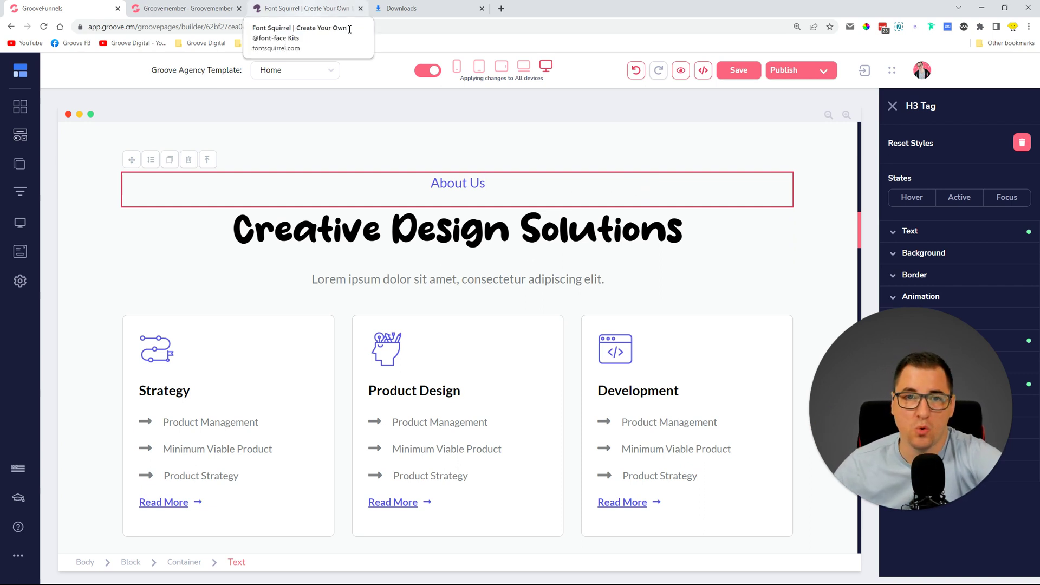
left_click(731, 67)
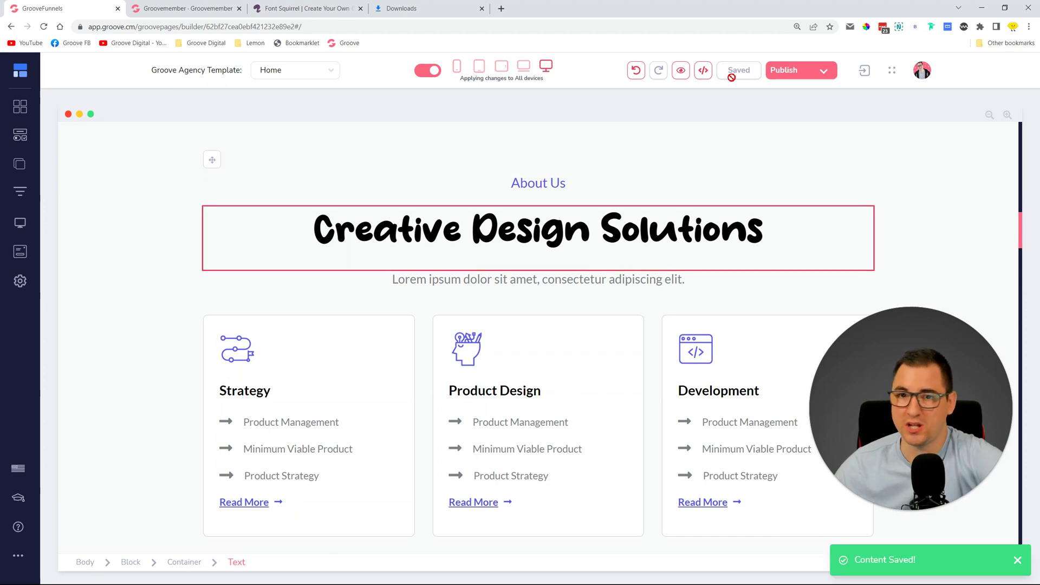
left_click(535, 156)
left_click(681, 71)
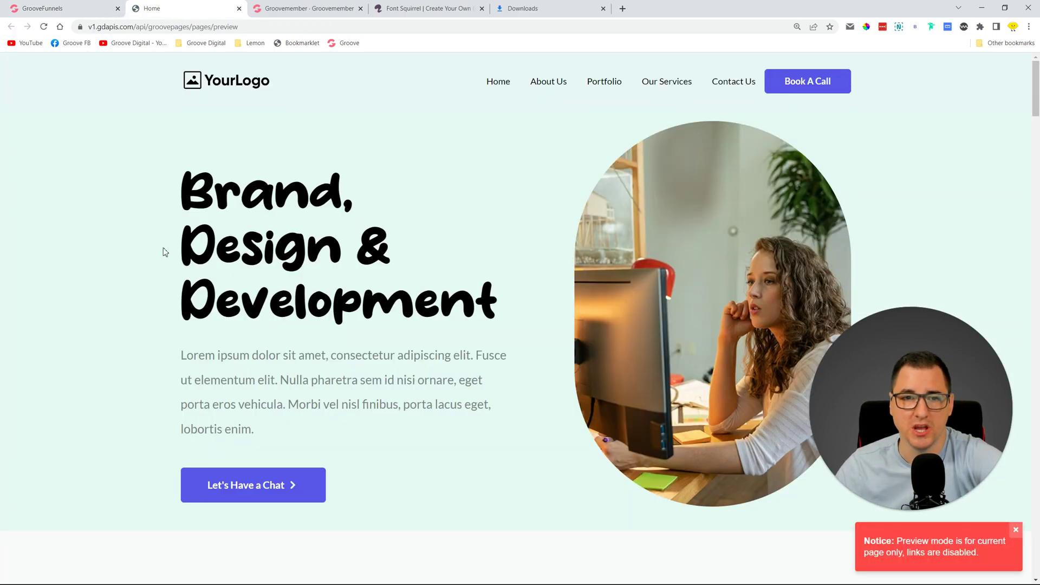
Step: Scroll the preview to check the custom heading font, then close it and return to the builder top
scroll(323, 250, "down", 8)
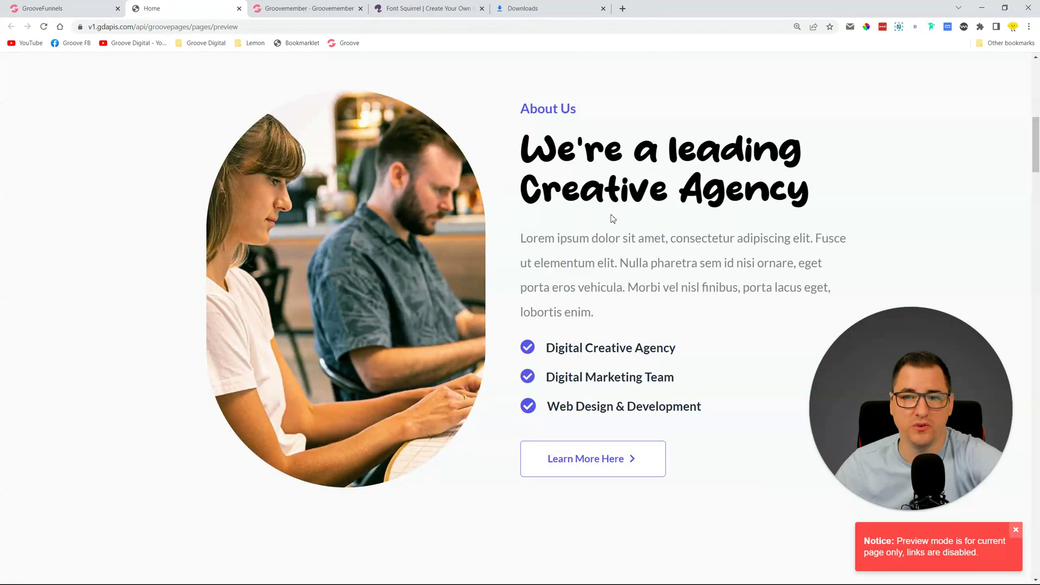
scroll(567, 278, "up", 5)
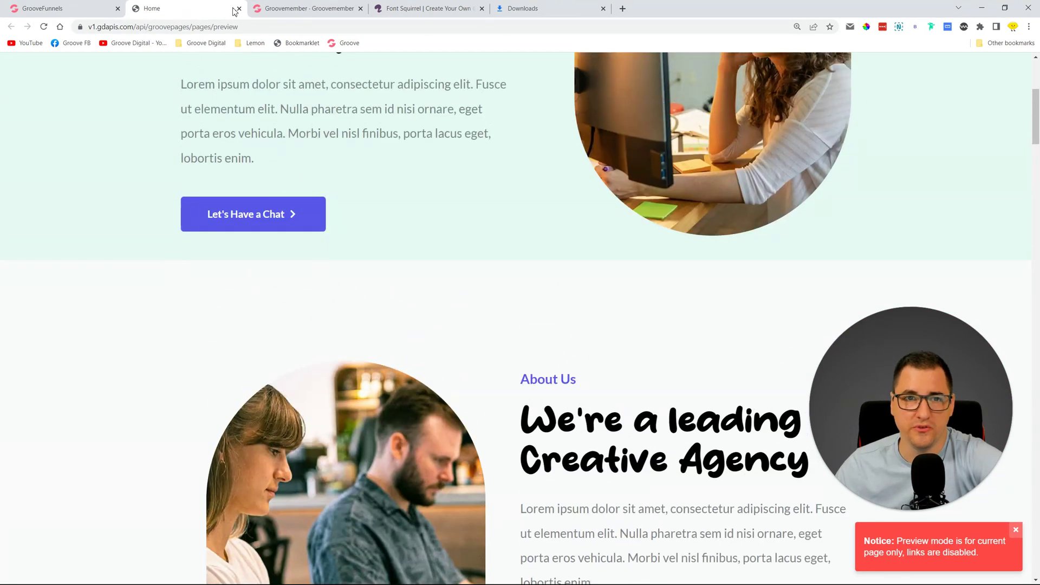
left_click(239, 9)
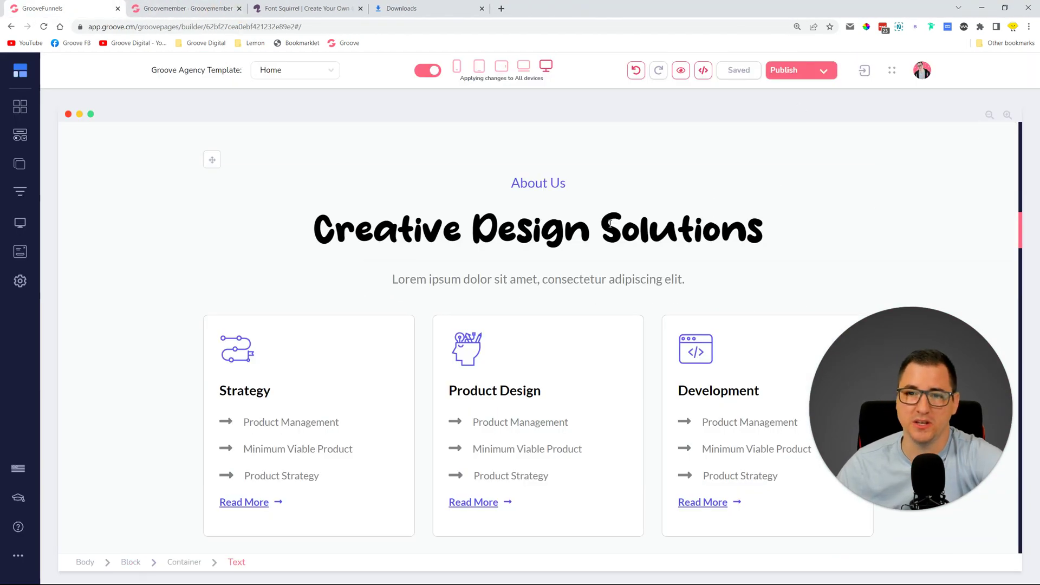
scroll(612, 222, "up", 10)
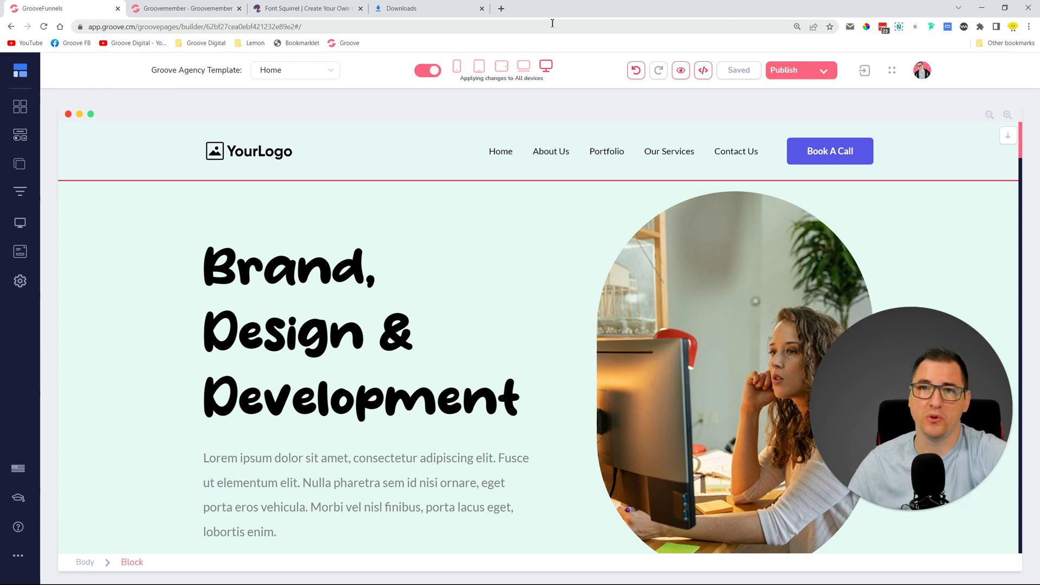
Step: Inspect the hero heading's Text font options, leaving the font at Lato
left_click(332, 302)
left_click(332, 302)
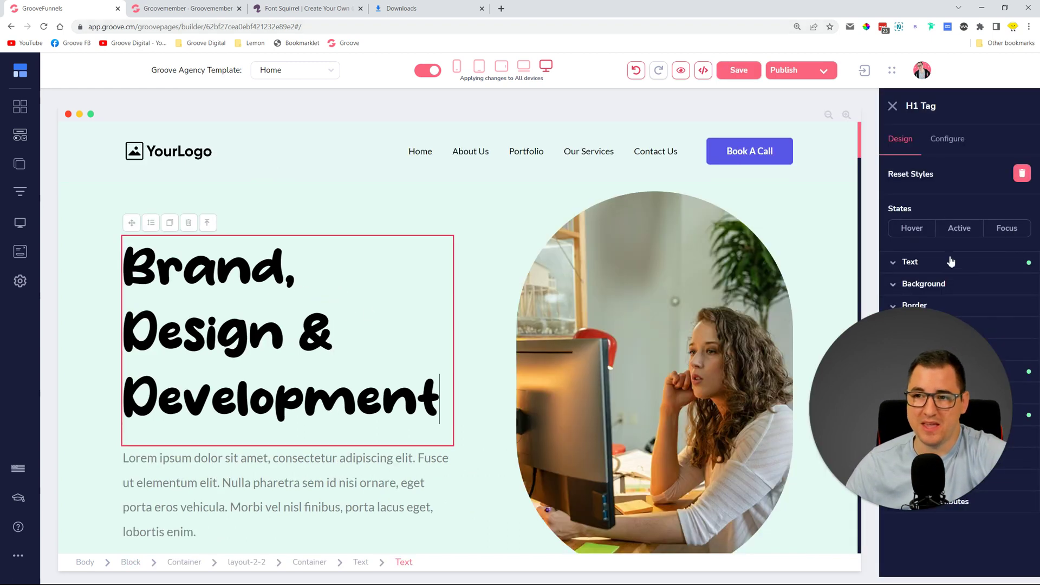
left_click(916, 263)
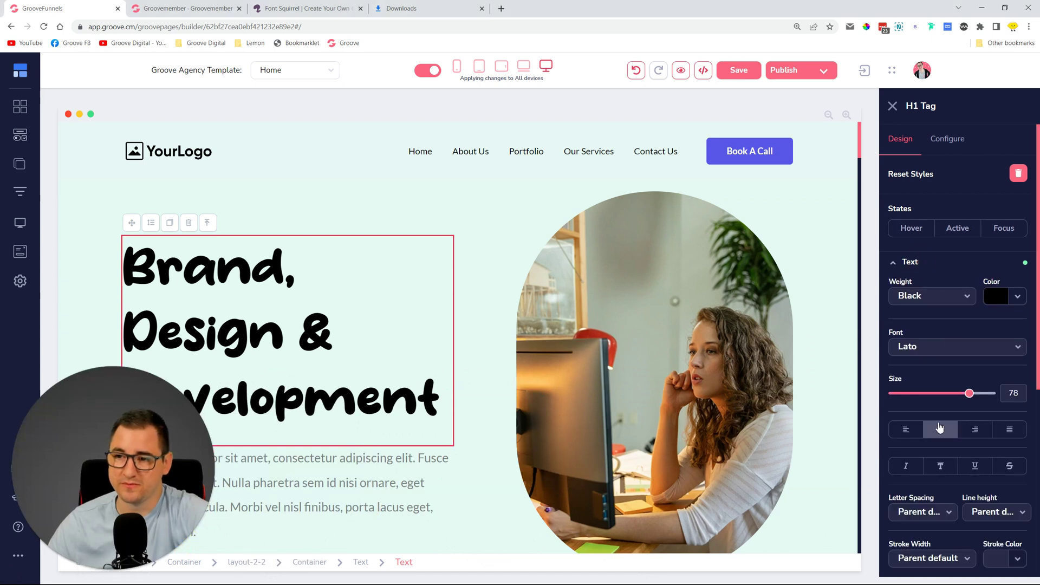
left_click(963, 349)
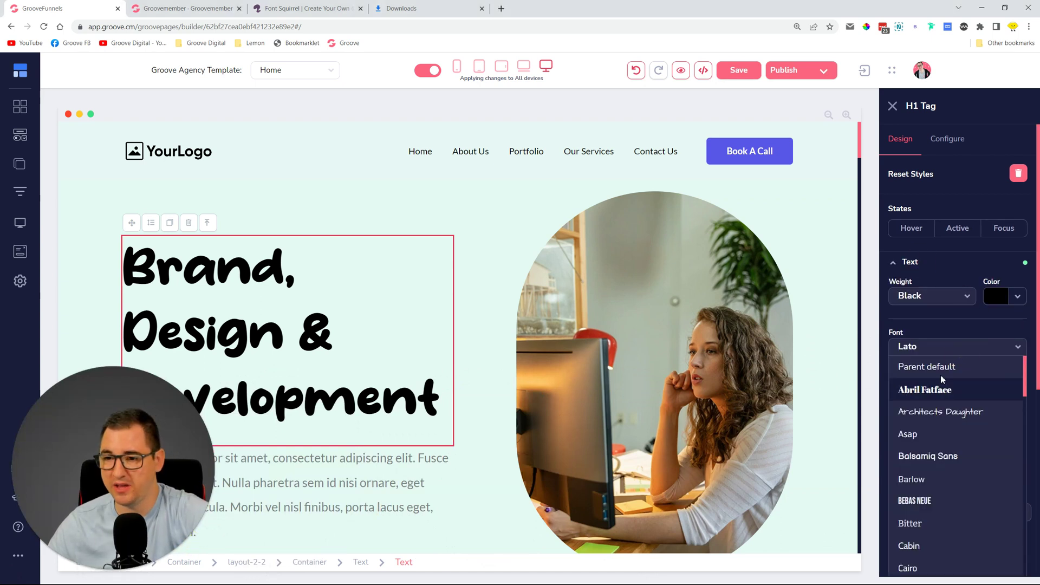
left_click(957, 350)
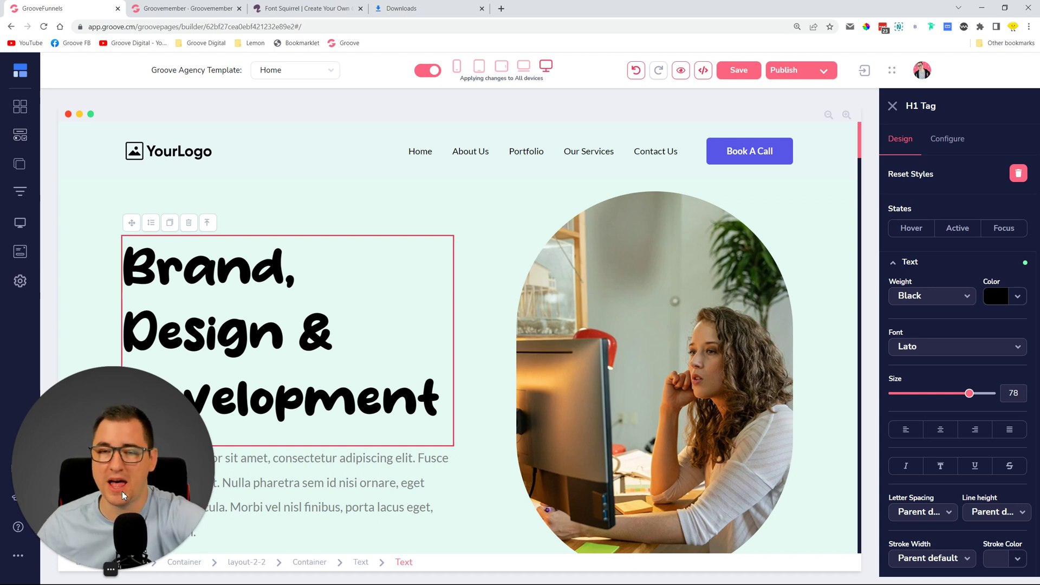
left_click(892, 106)
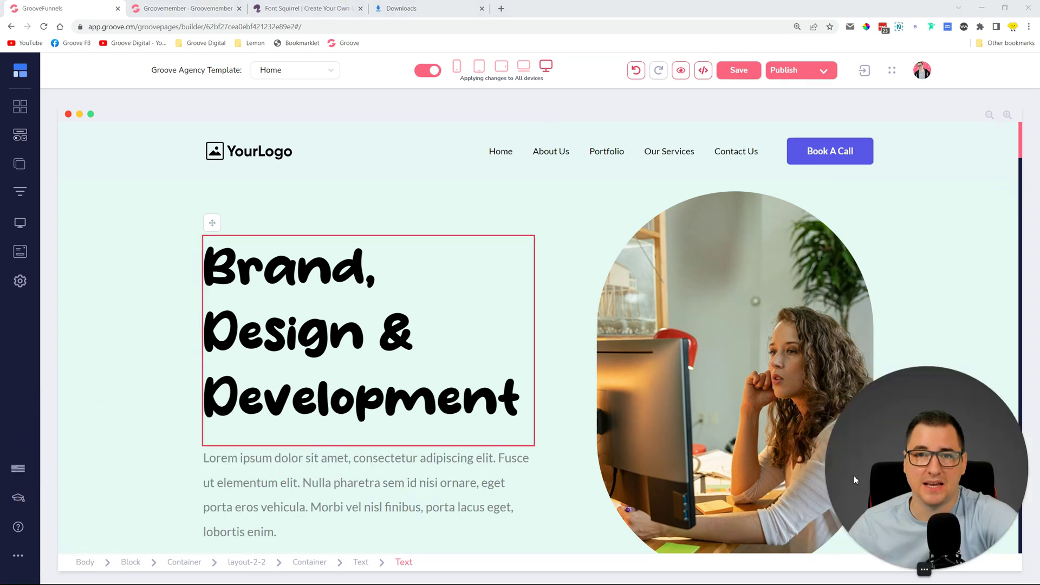
Step: Select the hero block and bring up the gear Settings list
left_click(731, 458)
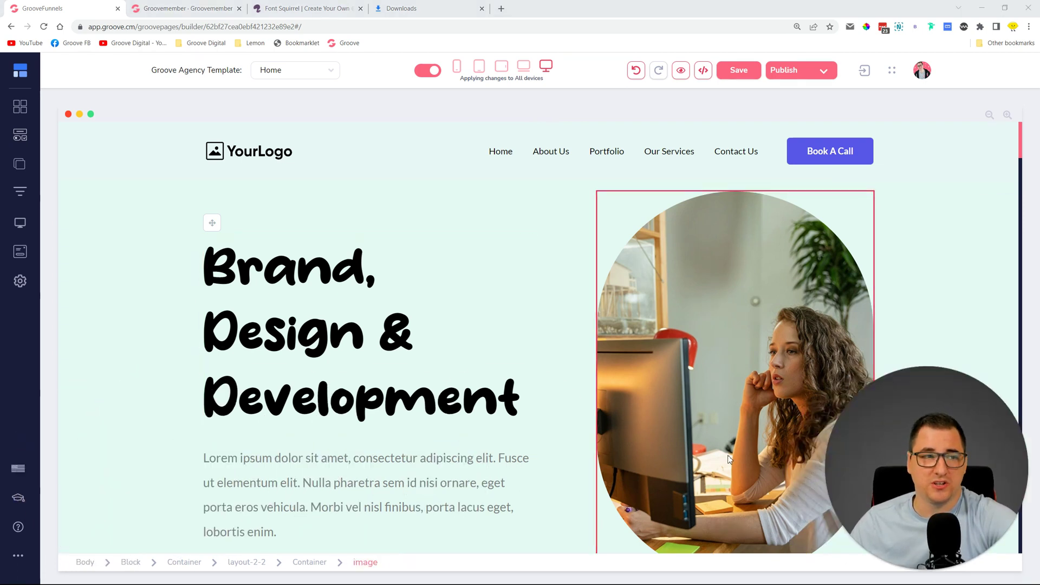
left_click(156, 251)
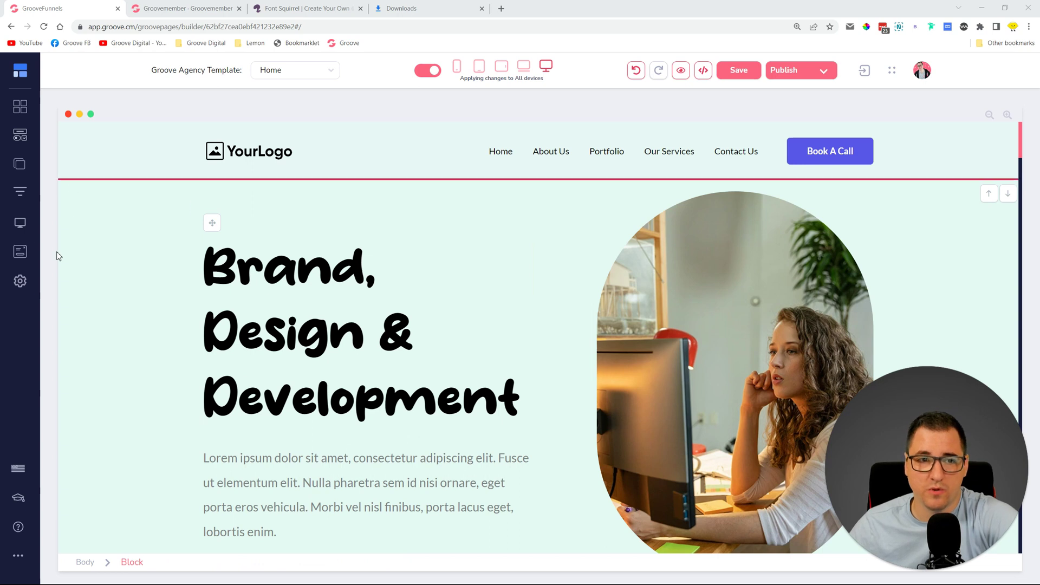
left_click(20, 280)
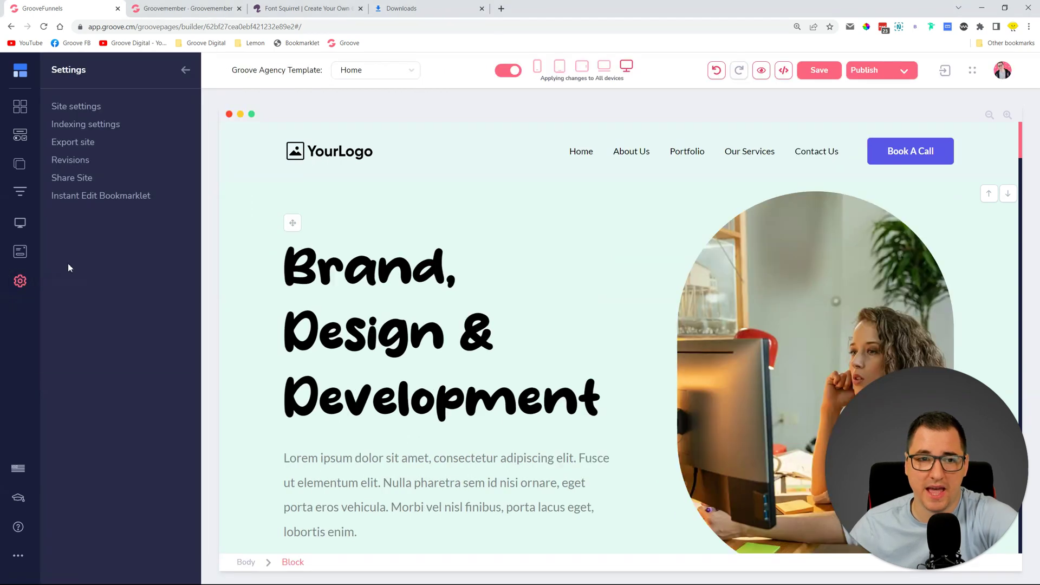
Step: Edit the Custom CSS font rule to h1,h2{font-family:'waffle_storyregular'!important;} and leave Site settings
left_click(87, 106)
scroll(120, 411, "down", 5)
scroll(120, 411, "down", 2)
left_click(245, 430)
scroll(236, 367, "down", 4)
left_click(237, 367)
left_click(63, 432)
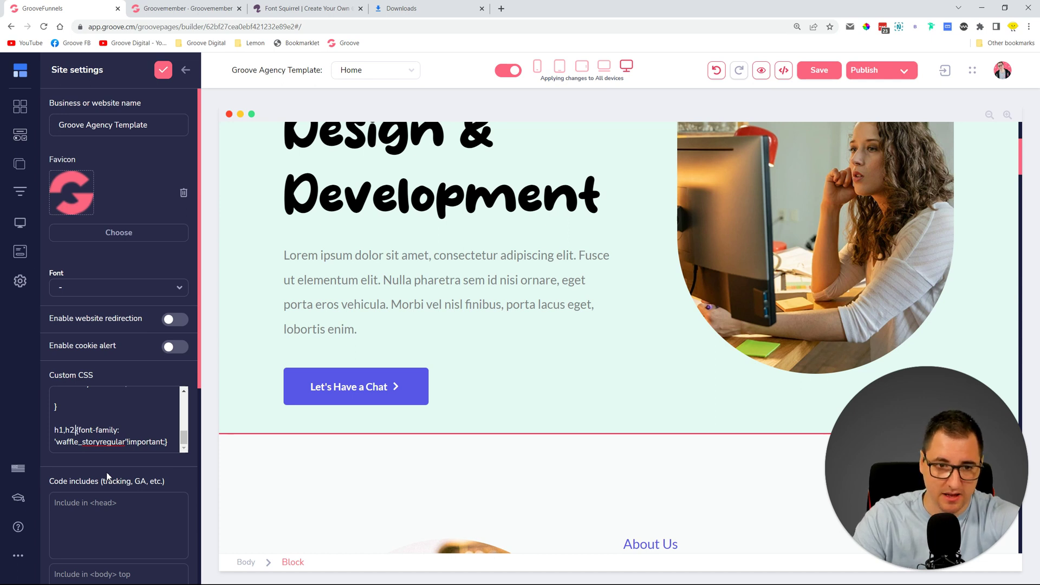
left_click(395, 297)
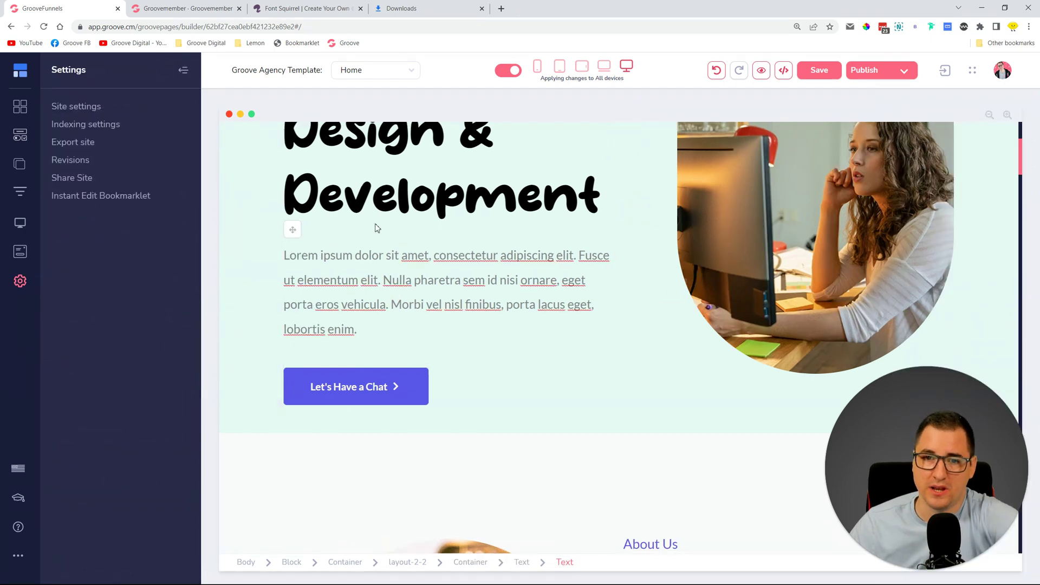
Step: Check the element tags of the hero and About Us texts, noting the H3 text
left_click(386, 288)
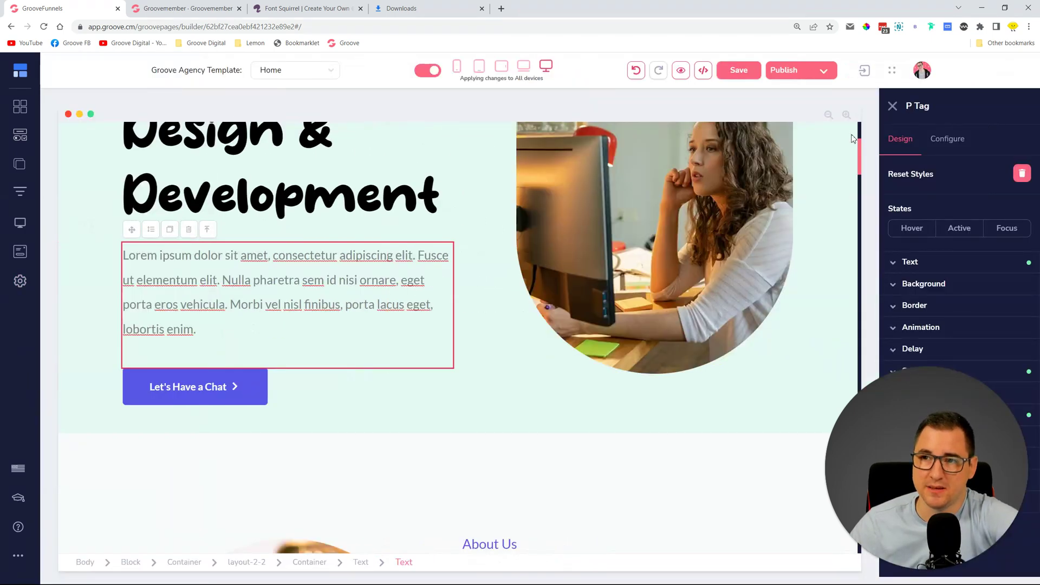
left_click(308, 196)
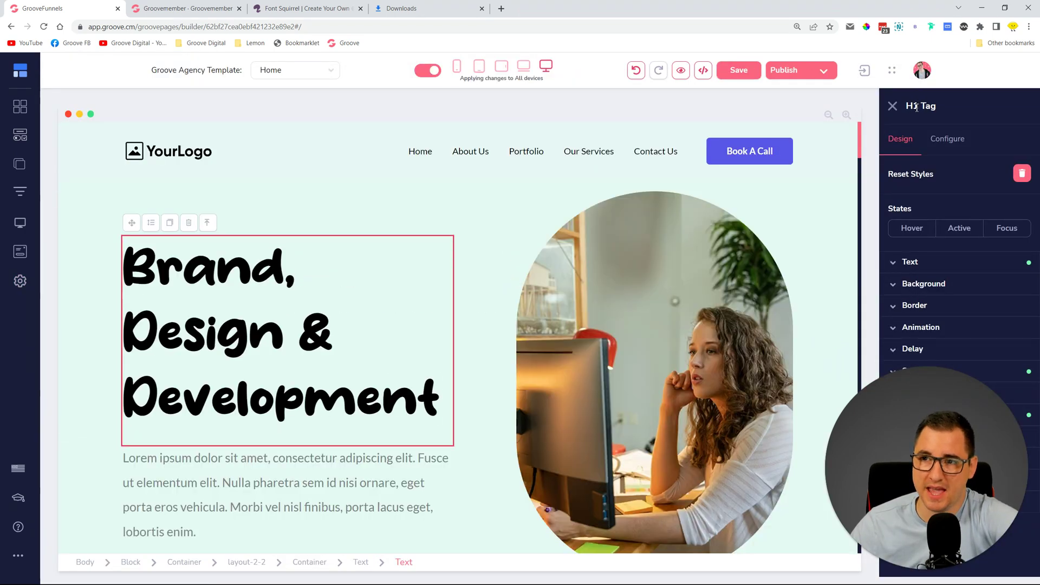
scroll(366, 325, "down", 6)
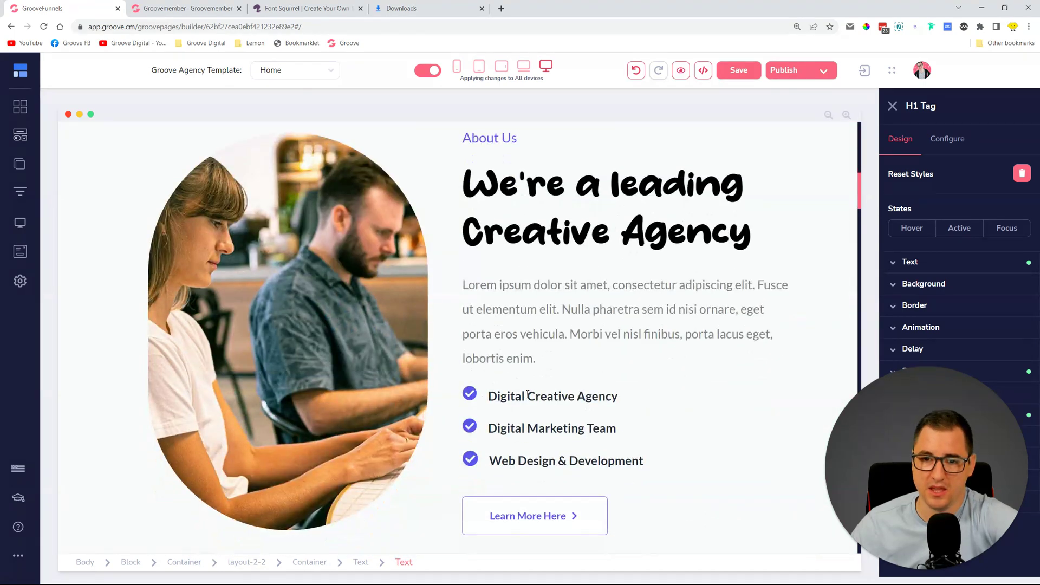
left_click(523, 395)
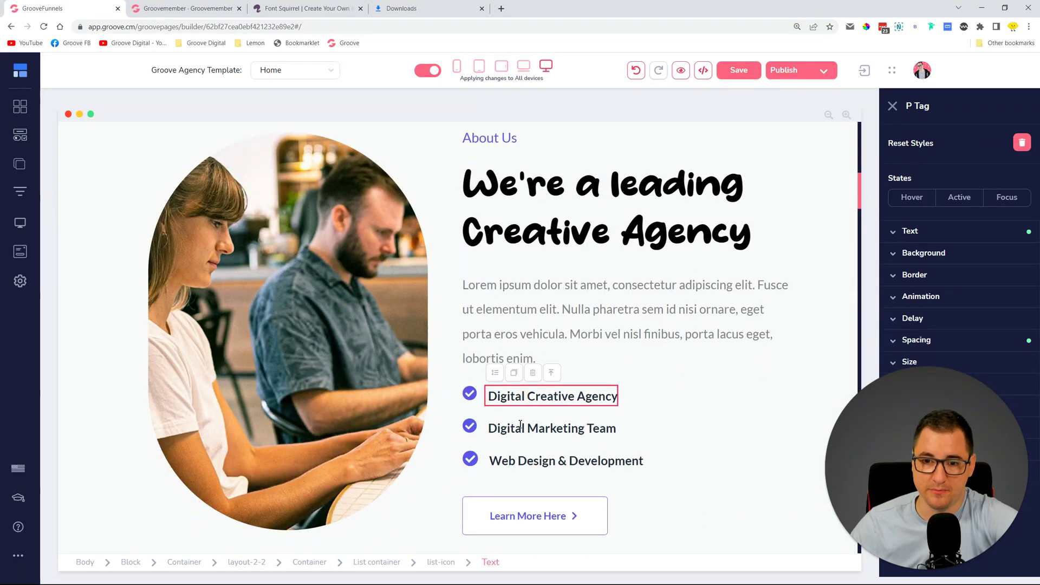
scroll(541, 432, "down", 3)
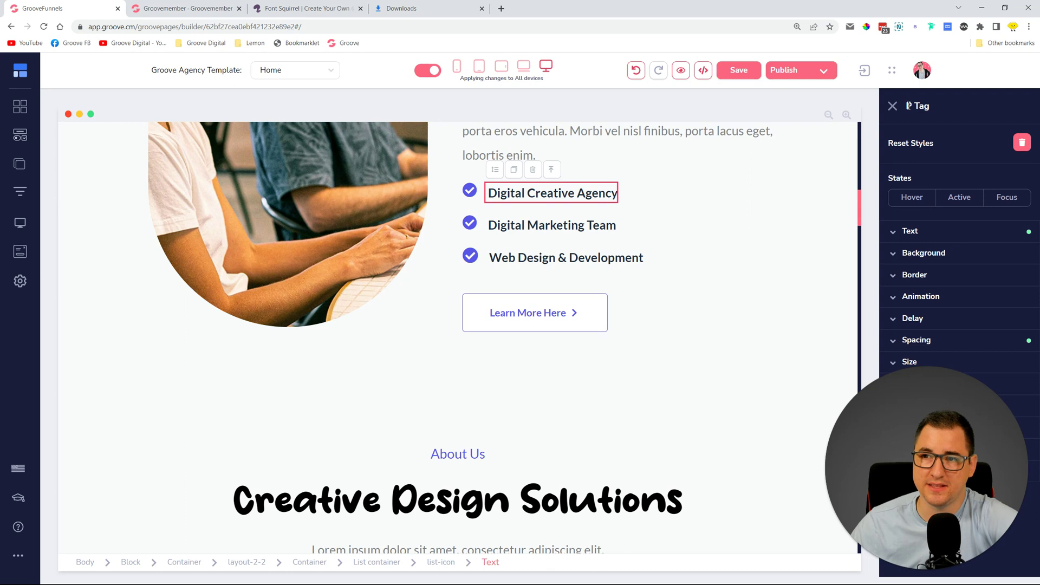
scroll(546, 417, "down", 2)
left_click(433, 419)
left_click_drag(907, 107, 919, 108)
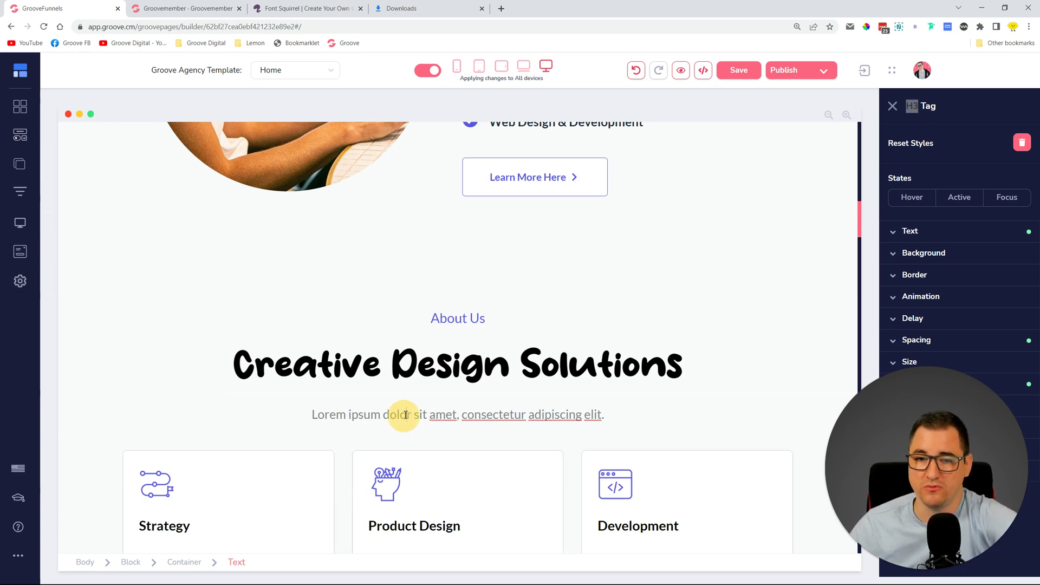
scroll(401, 414, "up", 8)
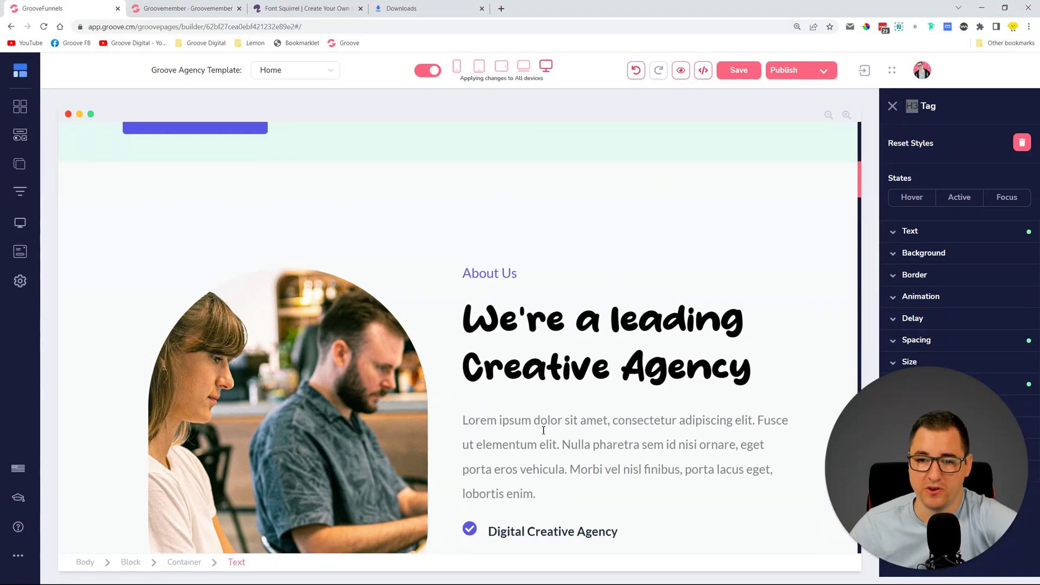
Step: Open the About Us paragraph's heading formats and leave it as a paragraph
double_click(540, 428)
triple_click(541, 429)
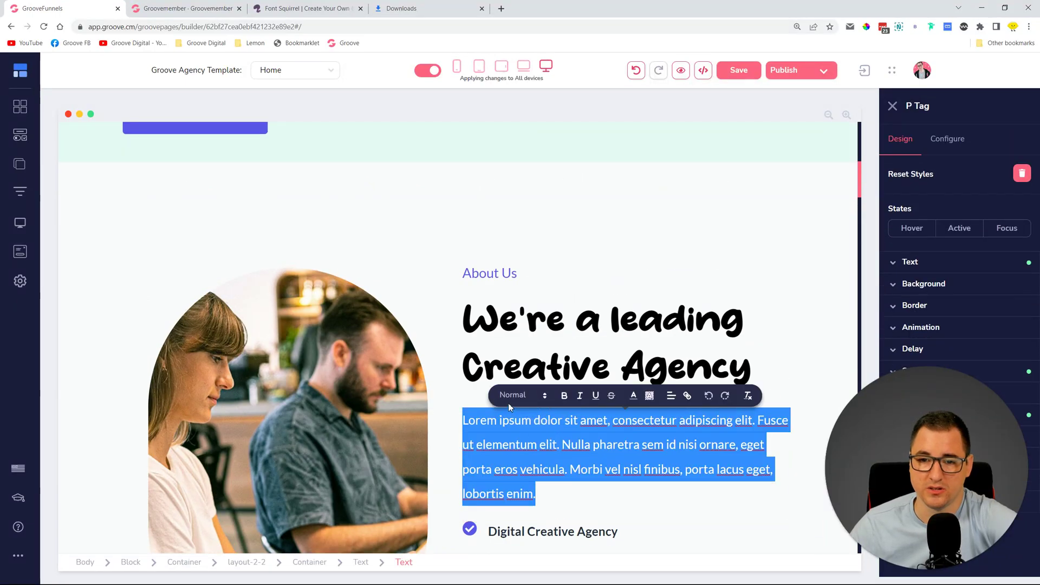
left_click(513, 395)
left_click(606, 432)
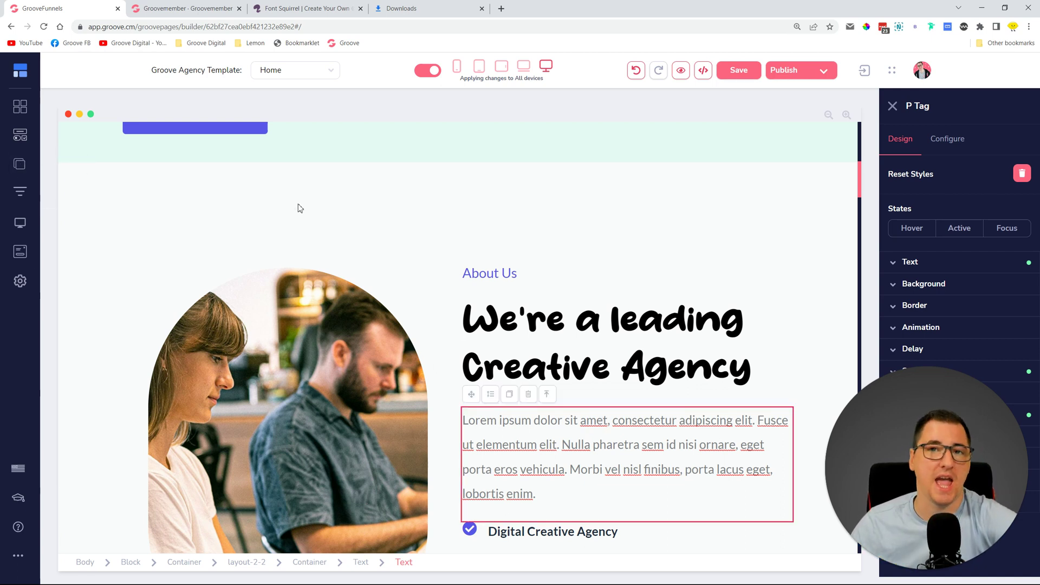
left_click(715, 217)
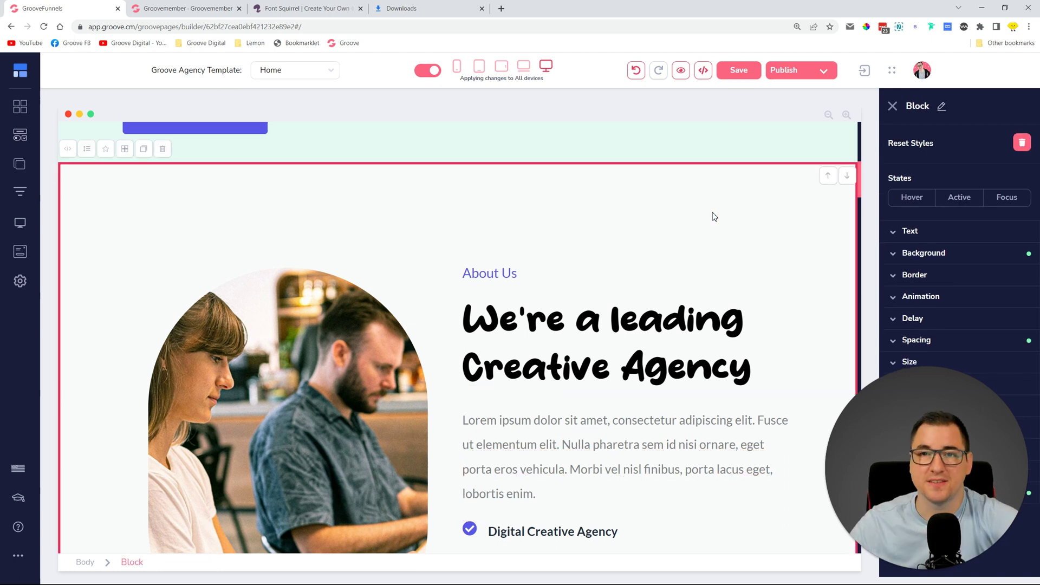